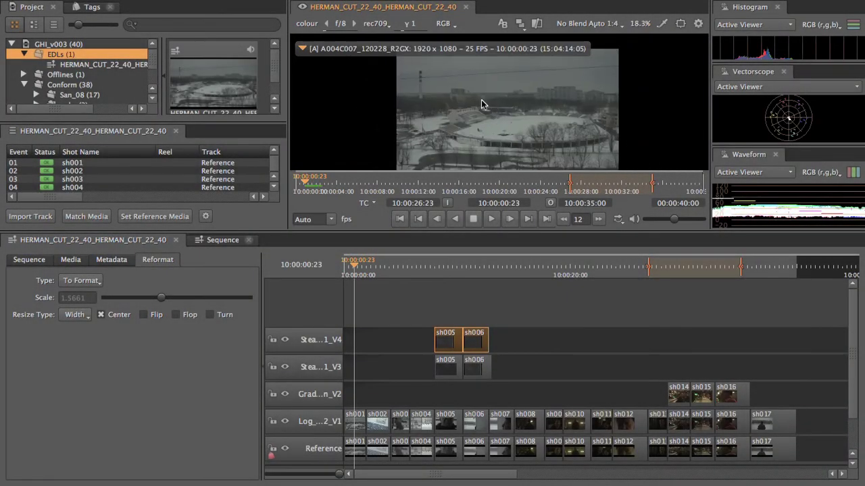
# Play the sequence, then scrub back to the first shot at 10:00:00:23.
pyautogui.moveTo(353, 265)
pyautogui.mouseDown()
pyautogui.moveTo(361, 265)
pyautogui.moveTo(351, 265)
pyautogui.mouseUp()
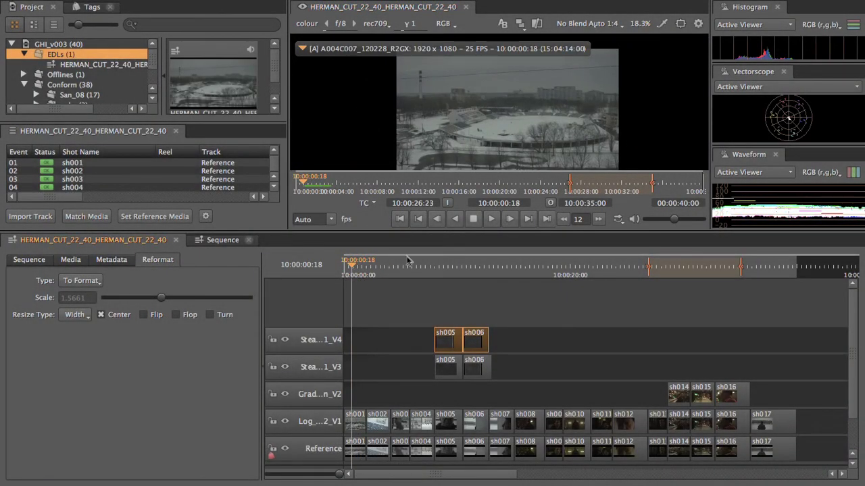
pyautogui.click(492, 223)
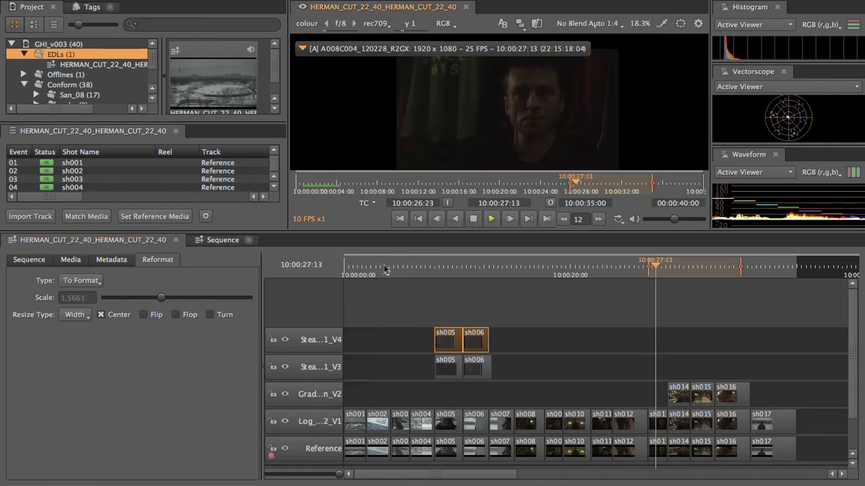
pyautogui.click(373, 267)
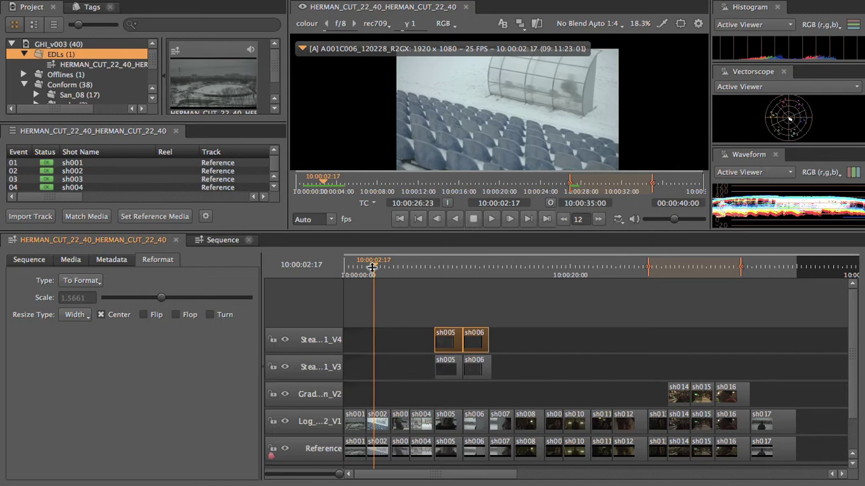
pyautogui.moveTo(373, 268); pyautogui.dragTo(353, 267)
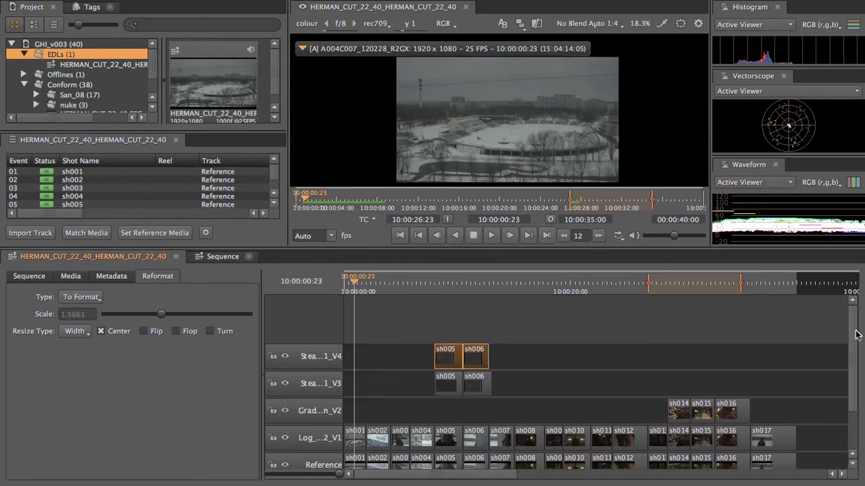
pyautogui.moveTo(856, 335); pyautogui.dragTo(853, 358)
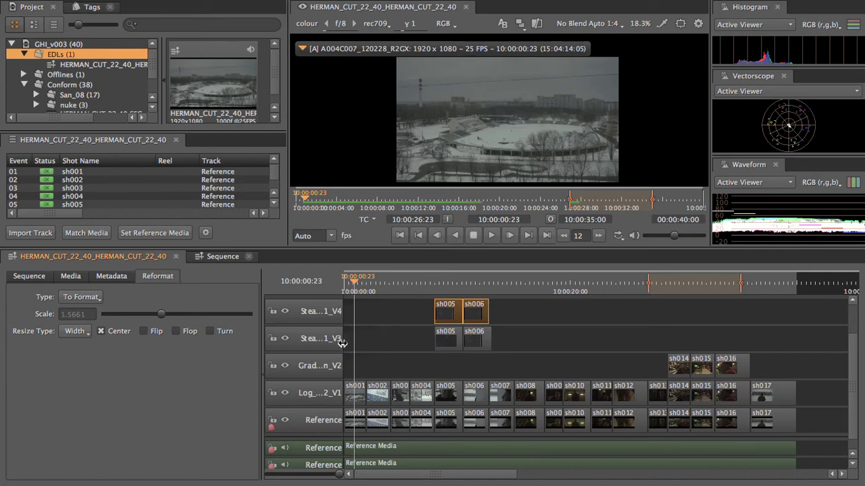
# Load the HERMAN CUT 22 40 SEC Reference track into the viewer as input B.
pyautogui.click(318, 394)
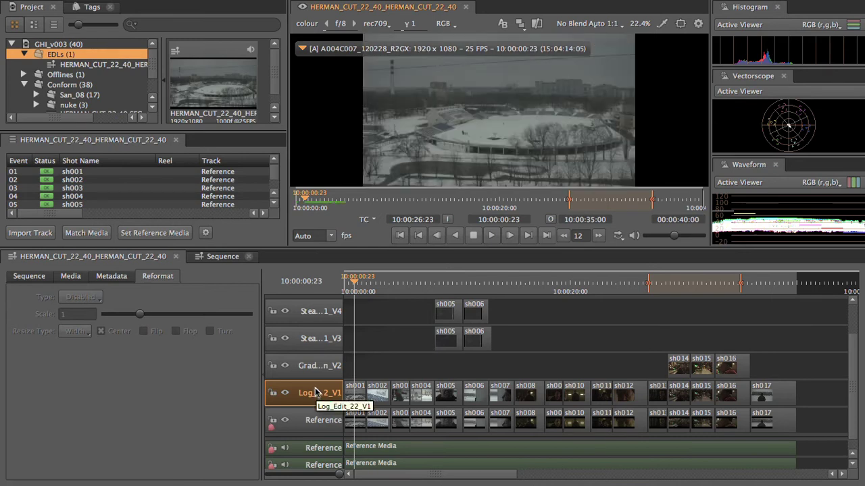
pyautogui.click(306, 427)
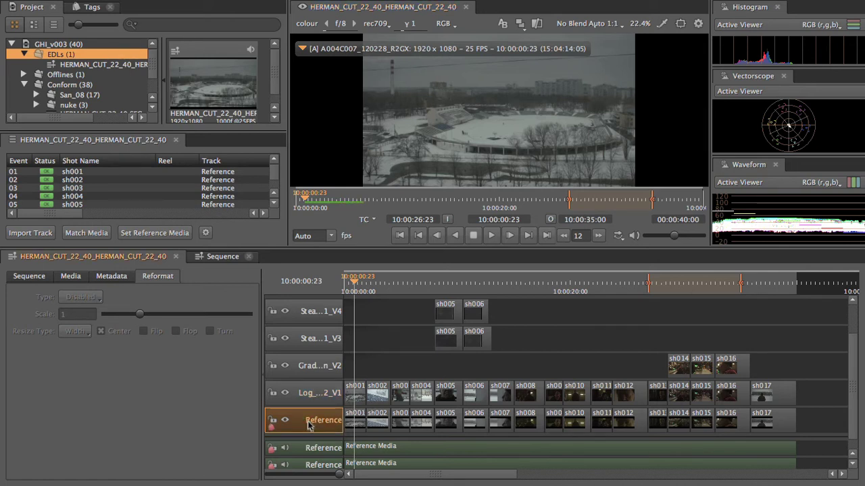
pyautogui.click(309, 422)
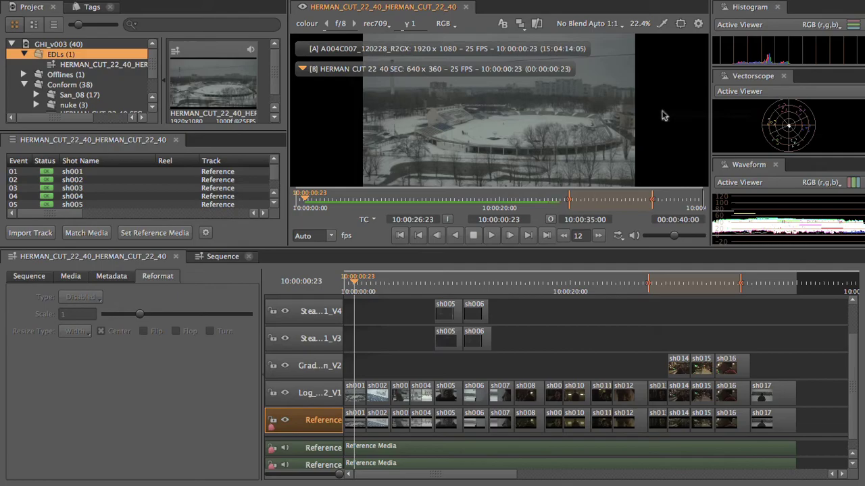
# Maximise the viewer, zoom out, and keep the Stack compare mode with No Blend.
pyautogui.press('space')
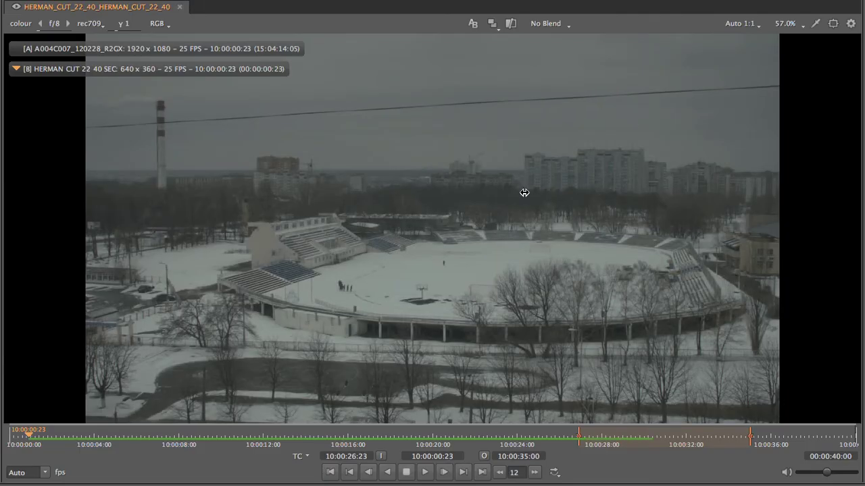
pyautogui.scroll(-2, 525, 193)
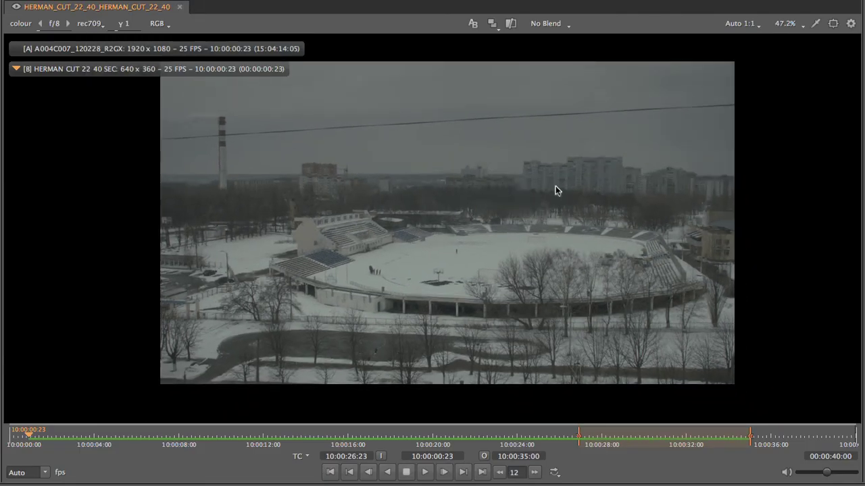
pyautogui.click(495, 23)
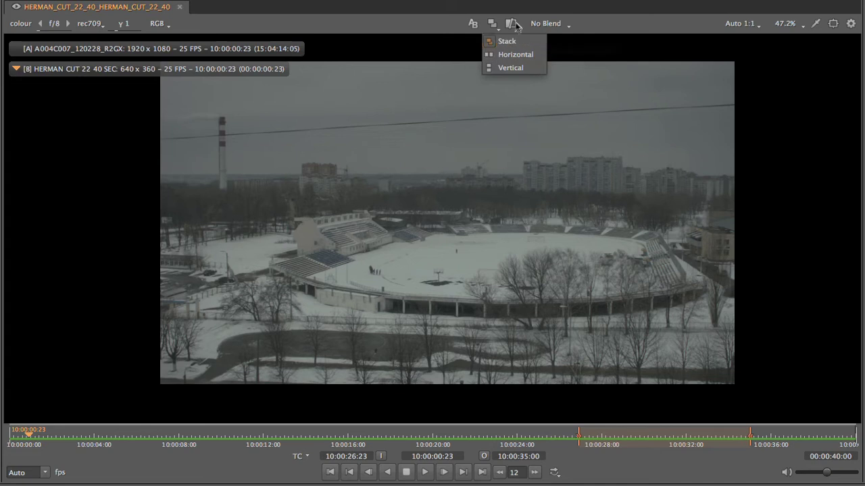
pyautogui.click(556, 25)
pyautogui.click(561, 26)
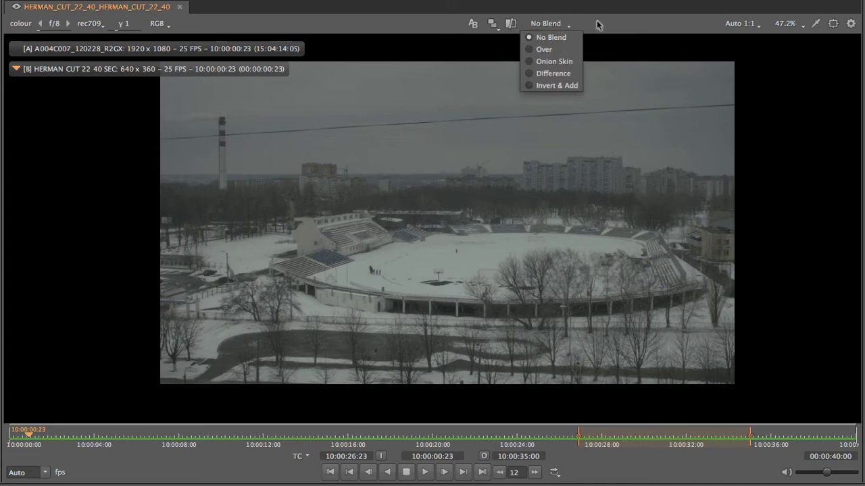
pyautogui.click(542, 32)
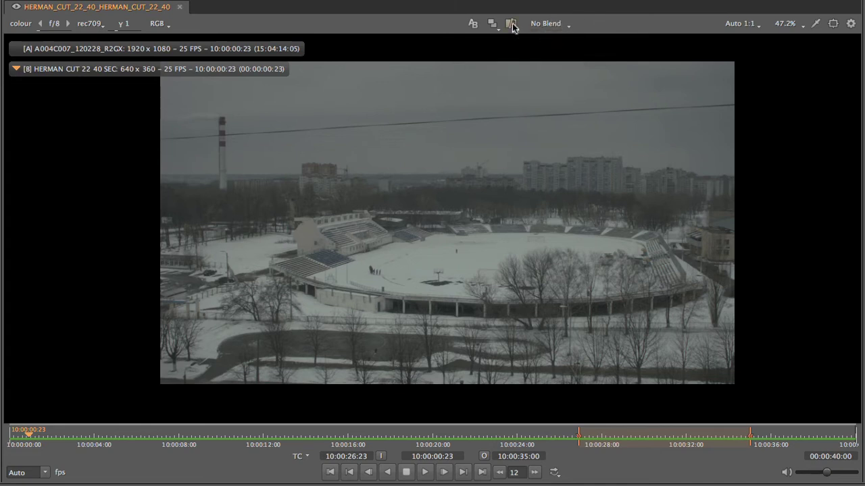
# Wipe-compare clip A against B, mark the in point at 10:00:00:15, and play.
pyautogui.click(512, 25)
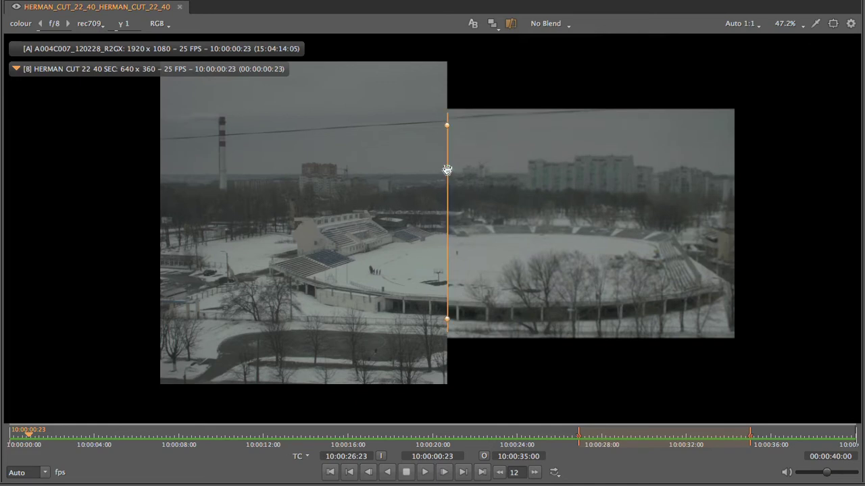
pyautogui.moveTo(446, 171); pyautogui.dragTo(468, 196)
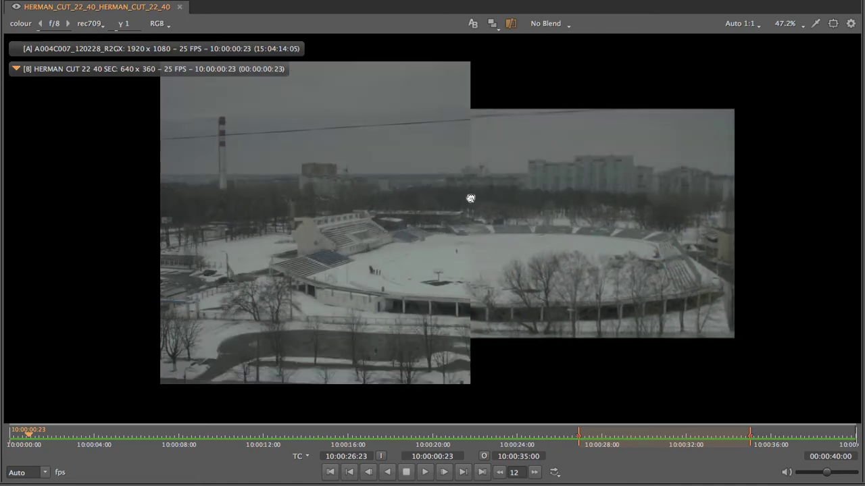
pyautogui.moveTo(31, 442); pyautogui.dragTo(29, 440)
pyautogui.press('i')
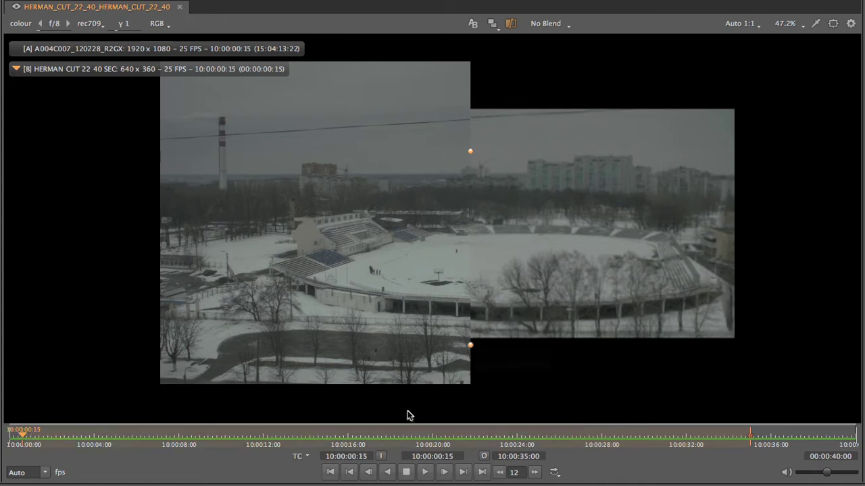
pyautogui.click(426, 473)
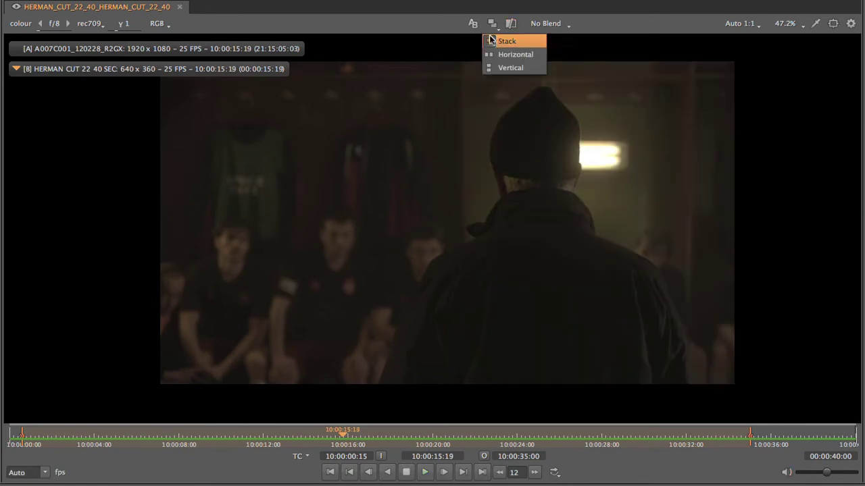
# Play source and reference side by side in Horizontal layout, stopping at 10:00:07:07.
pyautogui.click(512, 55)
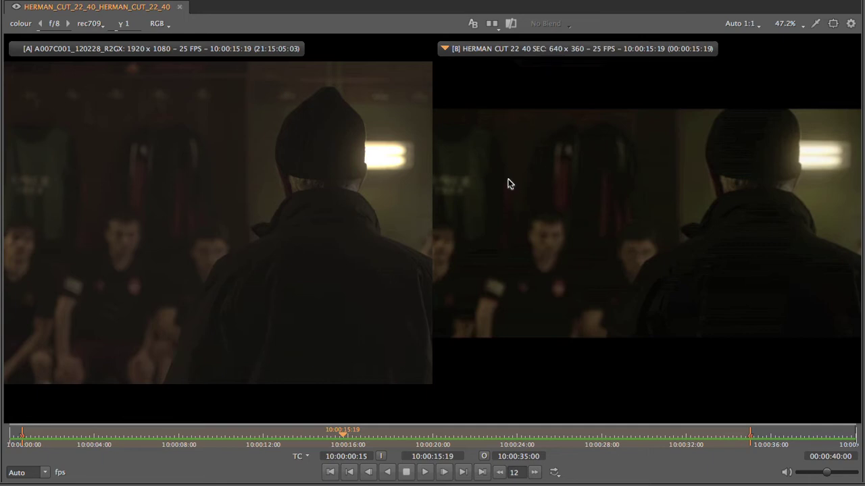
pyautogui.scroll(-3, 511, 195)
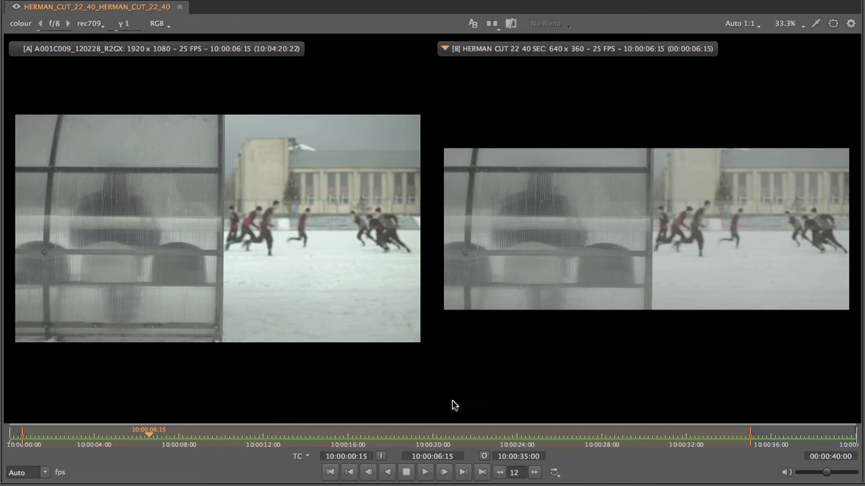
pyautogui.click(425, 473)
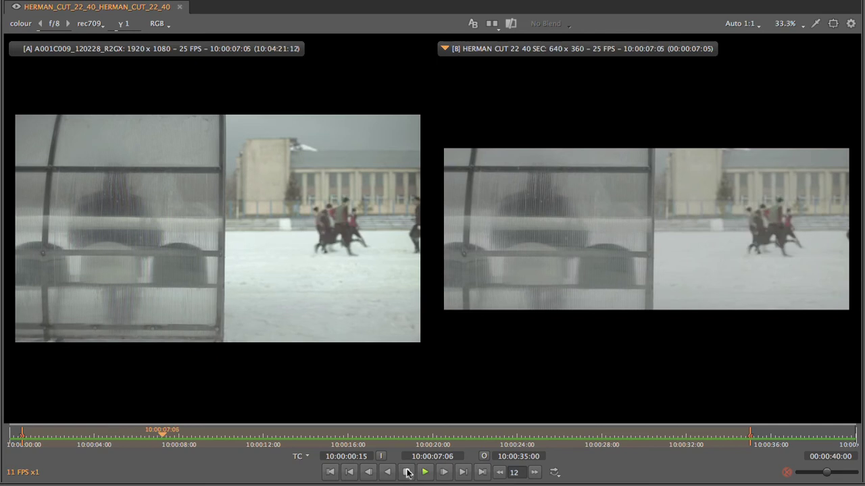
pyautogui.click(408, 472)
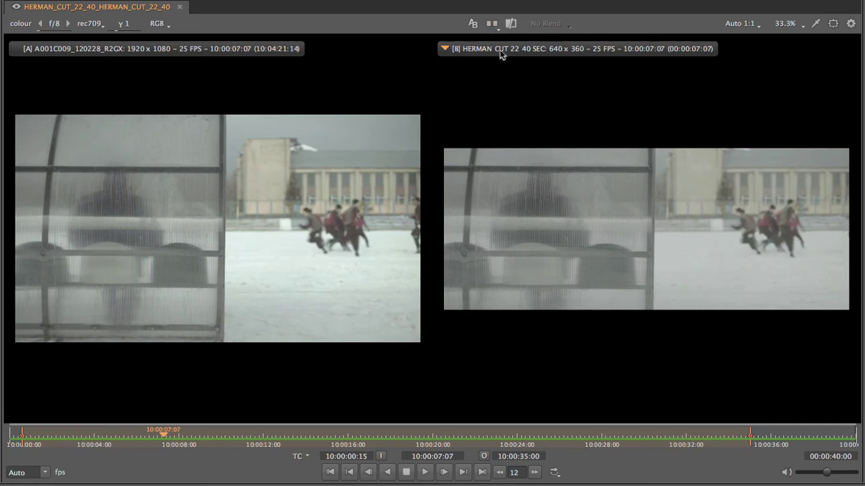
# Switch the compare layout back to Stack and restore the full workspace.
pyautogui.click(492, 24)
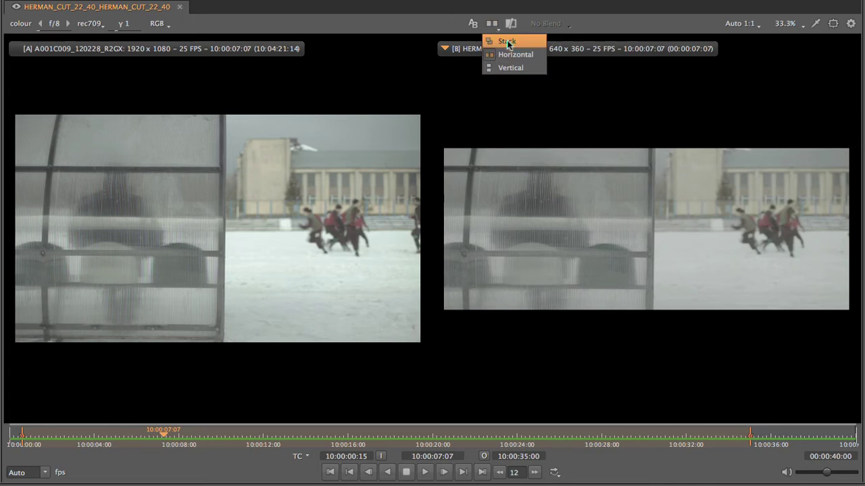
pyautogui.click(507, 42)
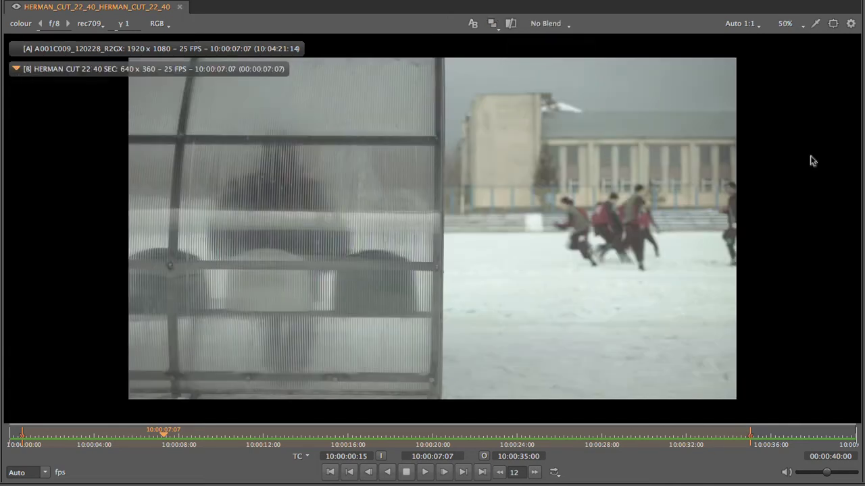
pyautogui.press('`')
pyautogui.scroll(-1, 527, 118)
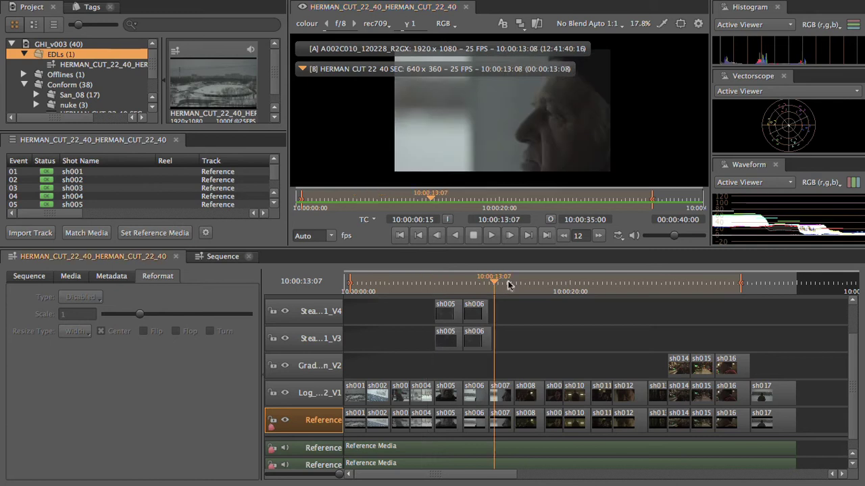
# Move the playhead to 10:00:15:21, showing the dark A007C001 locker-room shot.
pyautogui.moveTo(518, 286); pyautogui.dragTo(526, 288)
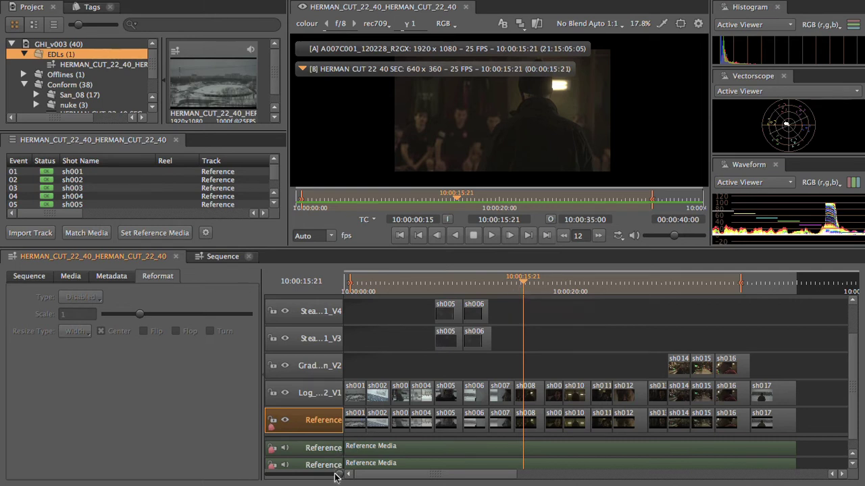
# Zoom the timeline in and roll the sh008/sh009 and sh010/sh011 cuts earlier on V1.
pyautogui.hotkey('ctrl', '=')
pyautogui.hotkey('ctrl', '=')
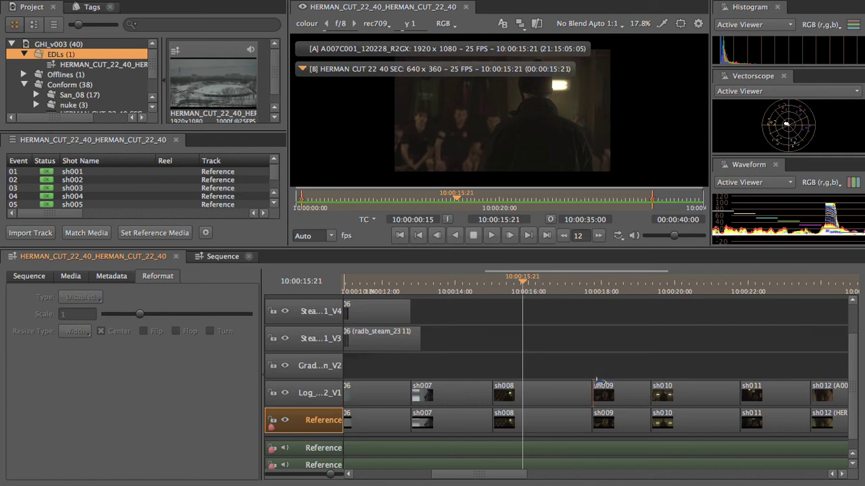
pyautogui.moveTo(592, 387); pyautogui.dragTo(568, 388)
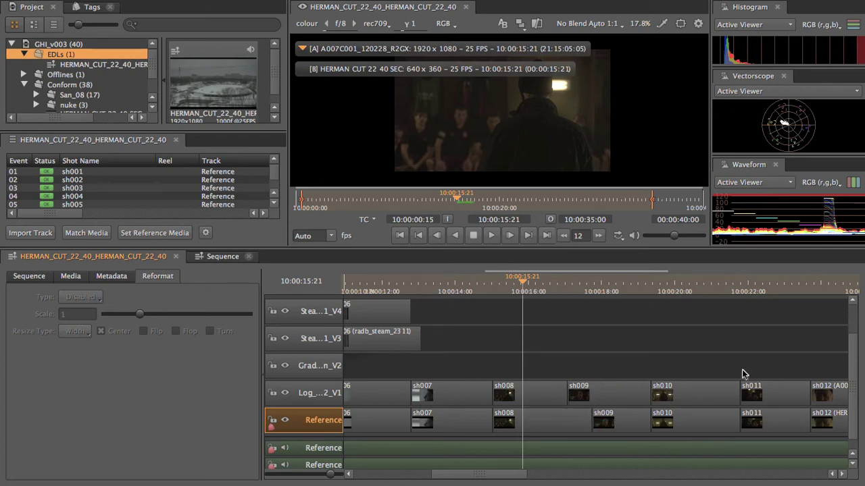
pyautogui.moveTo(736, 391); pyautogui.dragTo(704, 356)
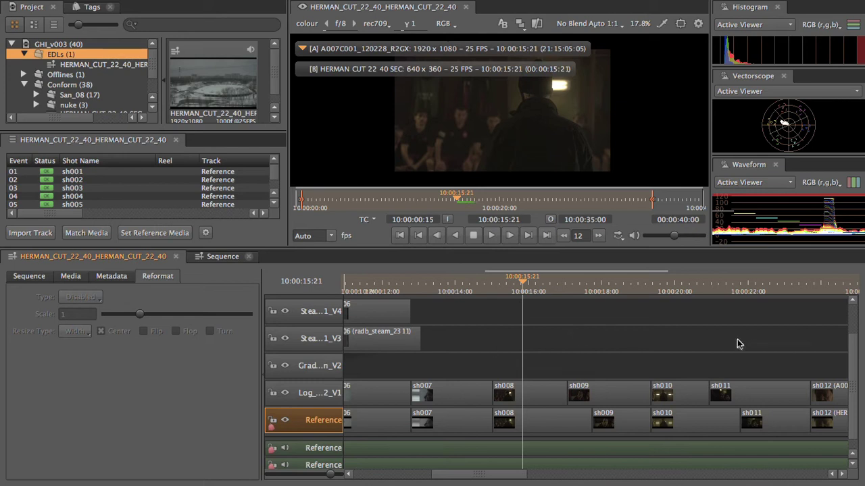
# Select the HERMAN_CUT_22_40 sequence in the expanded EDLs bin and bring up its context menu.
pyautogui.click(87, 64)
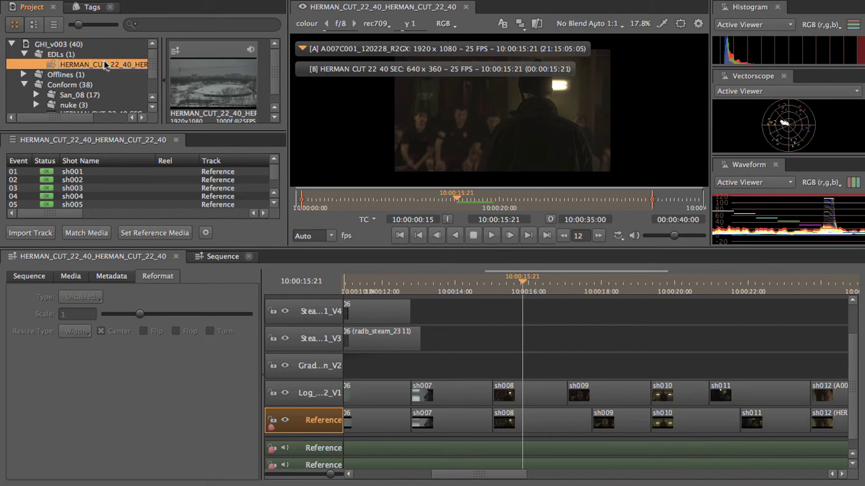
pyautogui.press('space')
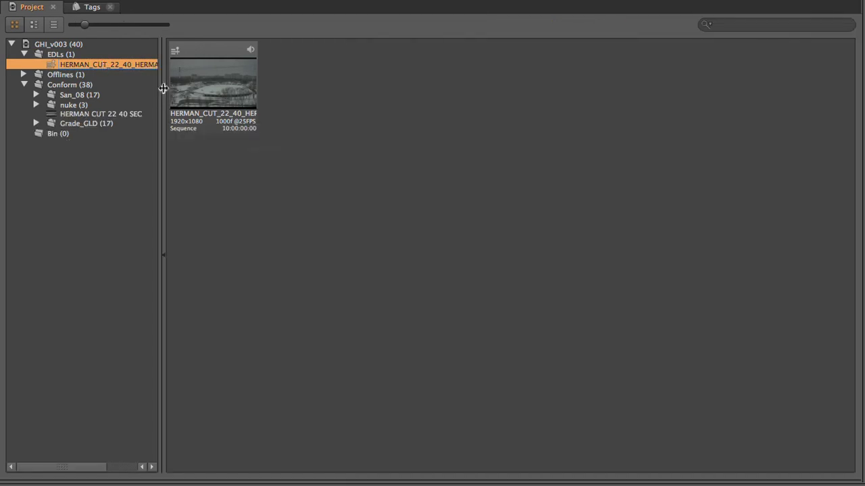
pyautogui.moveTo(163, 88); pyautogui.dragTo(250, 87)
pyautogui.click(23, 85)
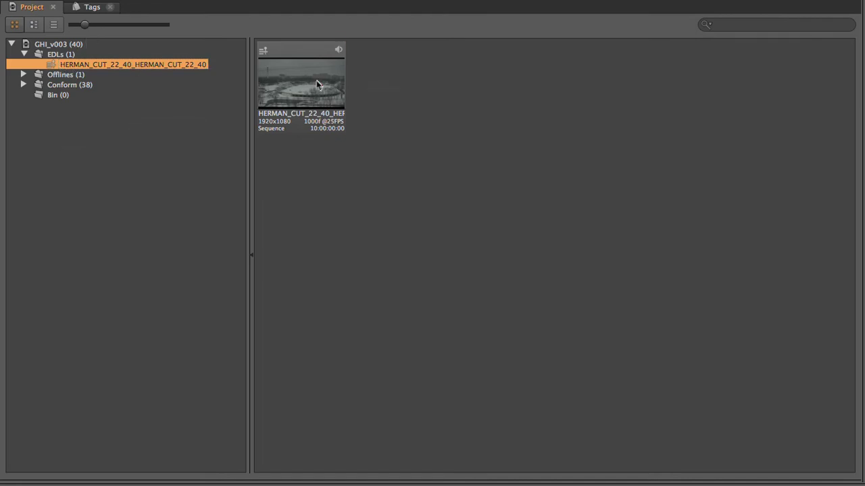
pyautogui.hotkey('ctrl', 'a')
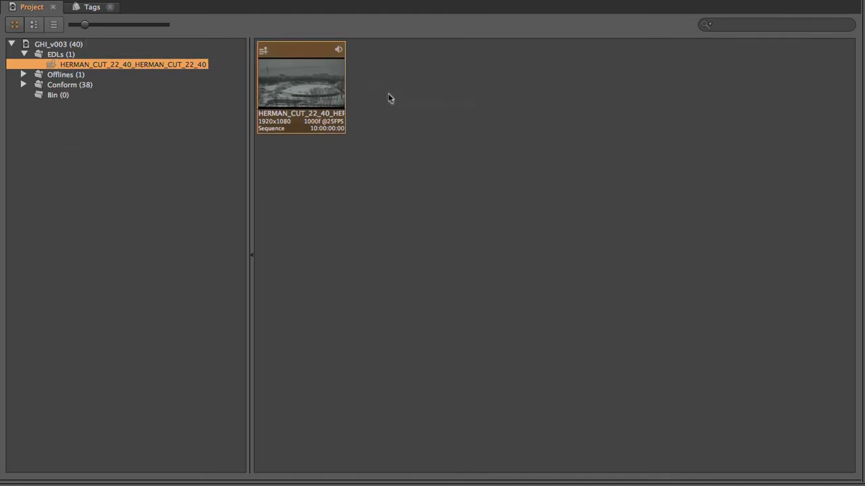
pyautogui.rightClick(333, 81)
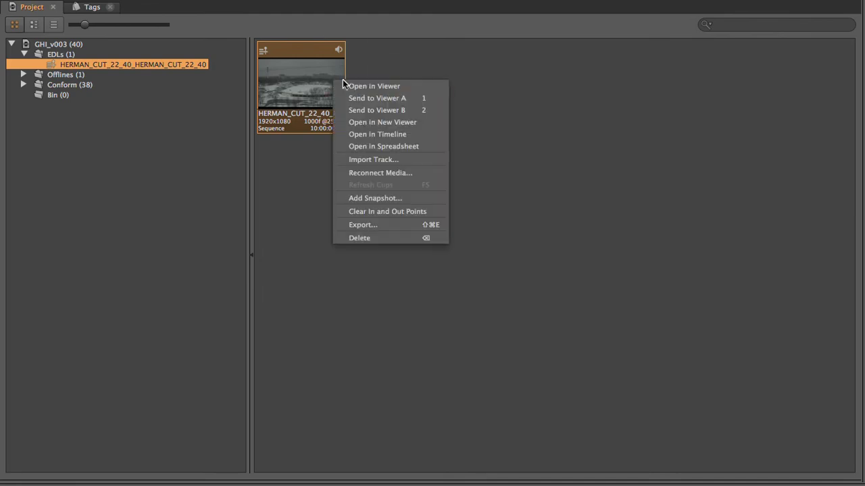
# Open the Export dialog for the sequence and resize it.
pyautogui.click(394, 230)
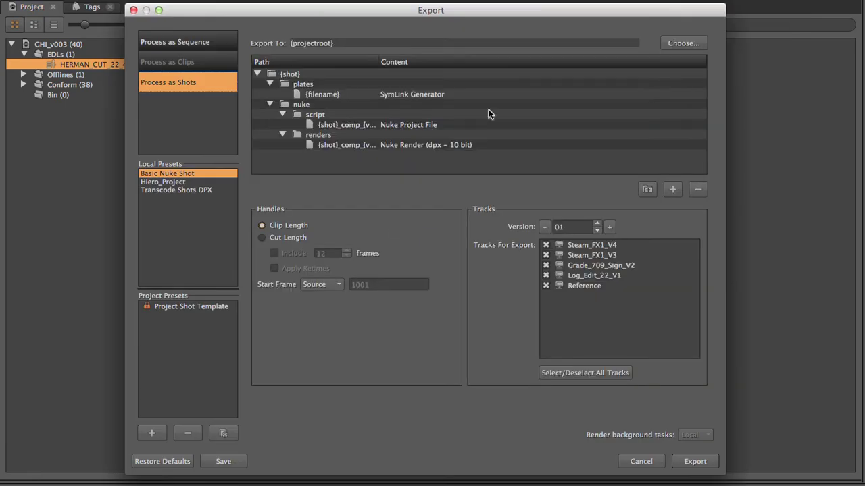
pyautogui.moveTo(722, 470); pyautogui.dragTo(700, 452)
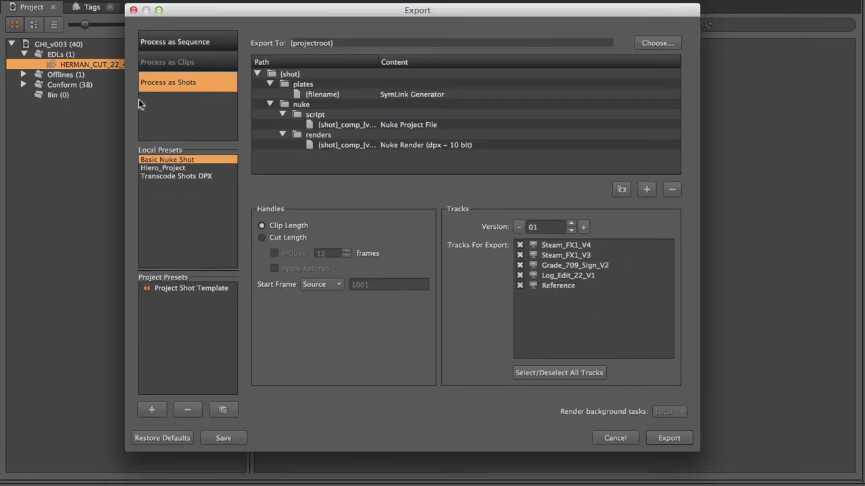
pyautogui.moveTo(389, 10); pyautogui.dragTo(364, 10)
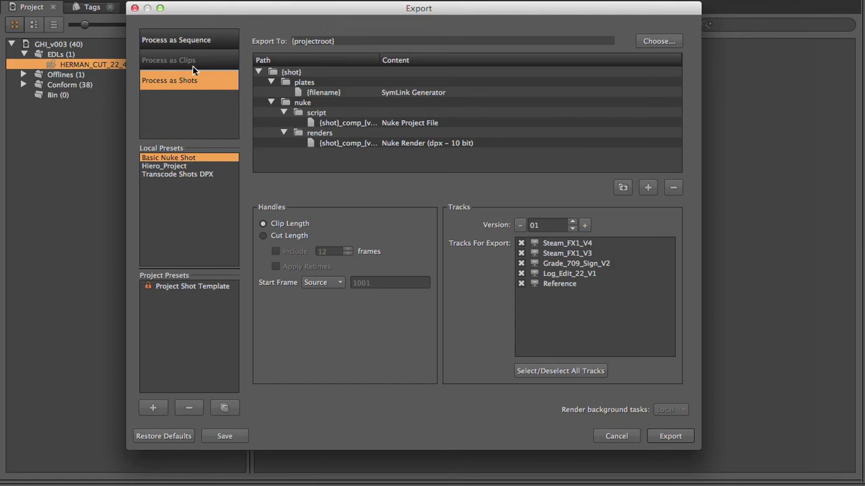
# Set Process as Sequence with the CMX 3600 EDL local preset.
pyautogui.click(201, 42)
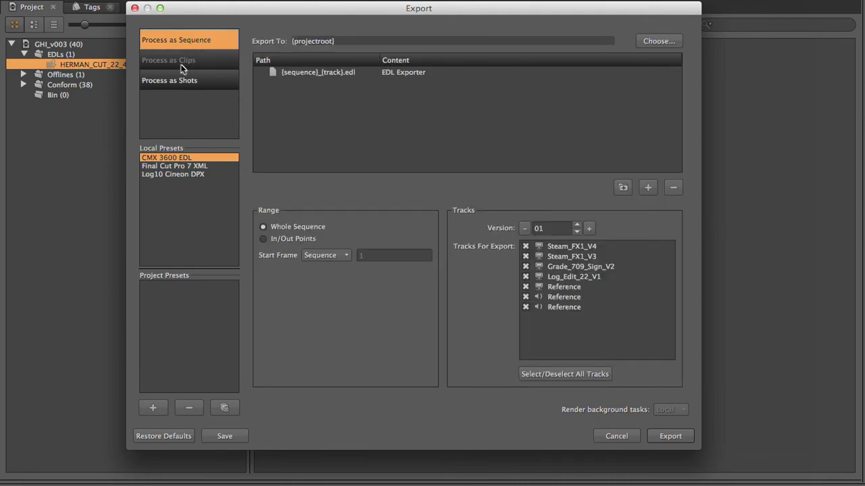
pyautogui.click(192, 81)
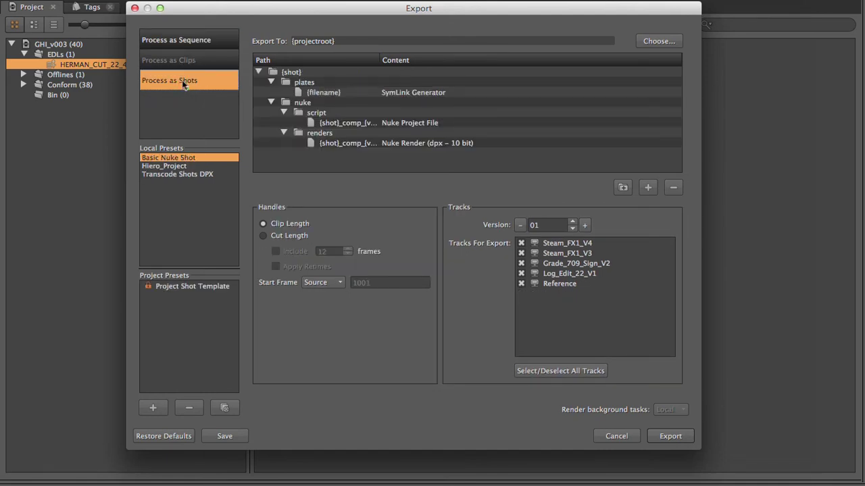
pyautogui.click(204, 46)
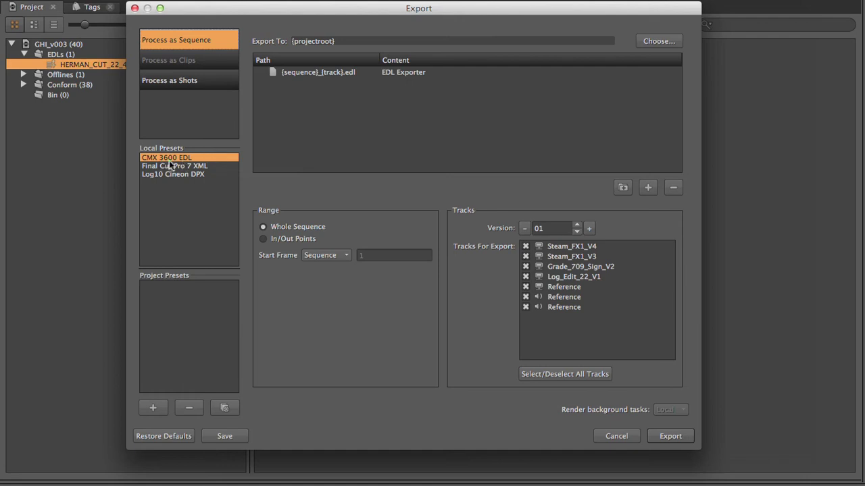
pyautogui.click(210, 166)
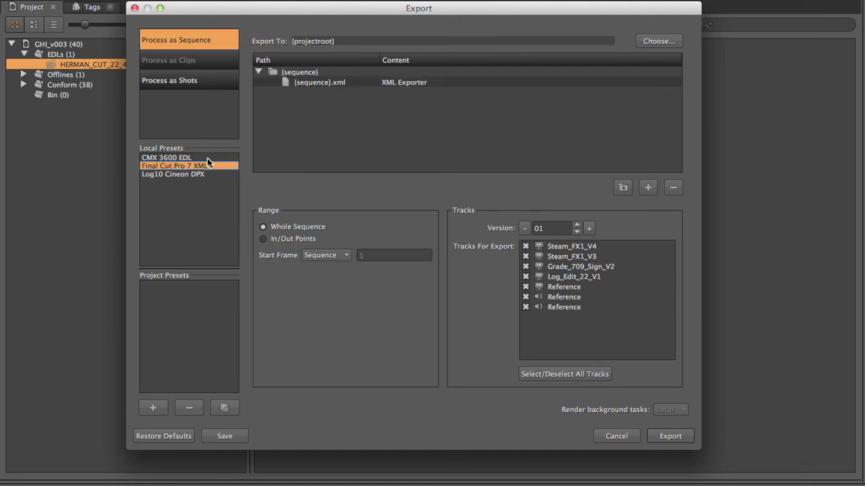
pyautogui.click(209, 158)
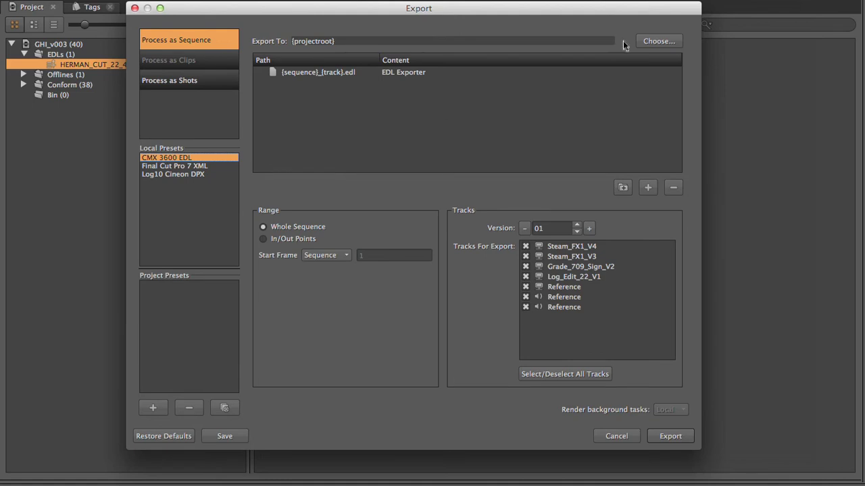
pyautogui.moveTo(479, 9); pyautogui.dragTo(471, 9)
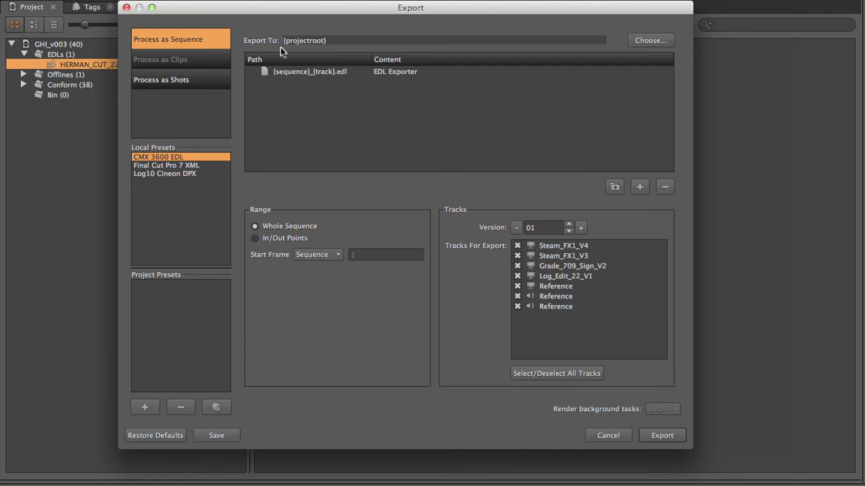
pyautogui.click(340, 39)
# Create a to_fcp folder in Hiero_Foundry_Tutorials_2012 with a 2012_11_xx subfolder inside it.
pyautogui.click(645, 42)
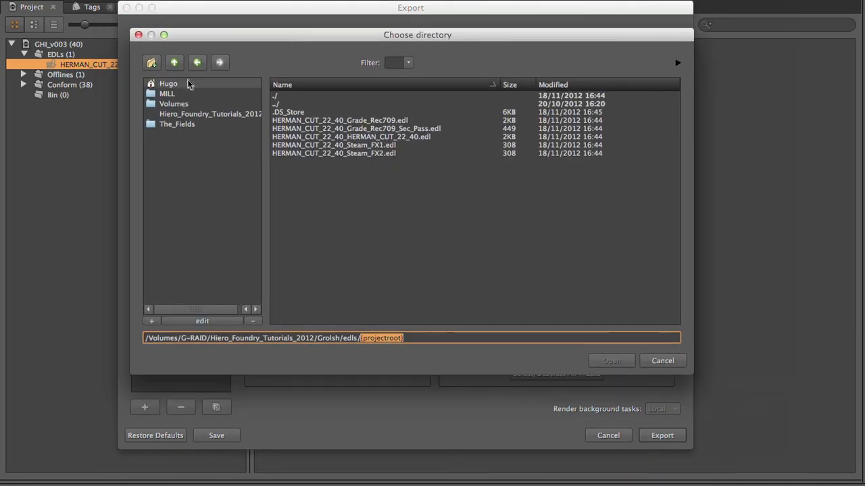
pyautogui.click(205, 115)
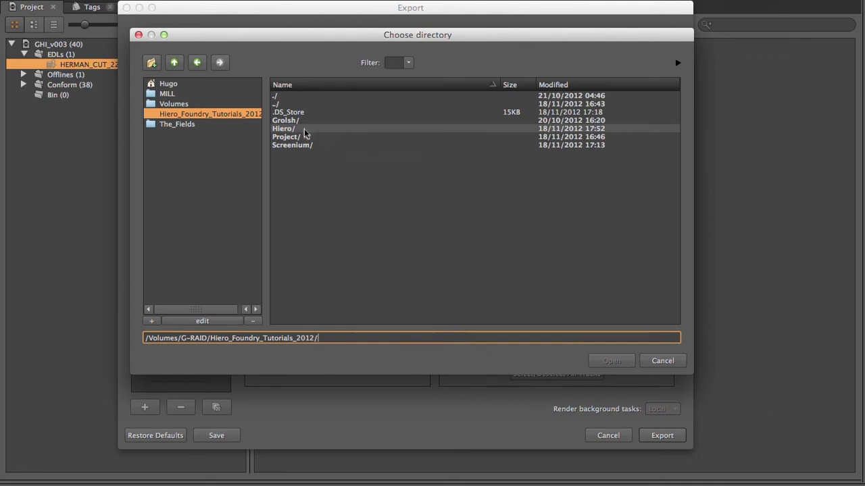
pyautogui.click(154, 63)
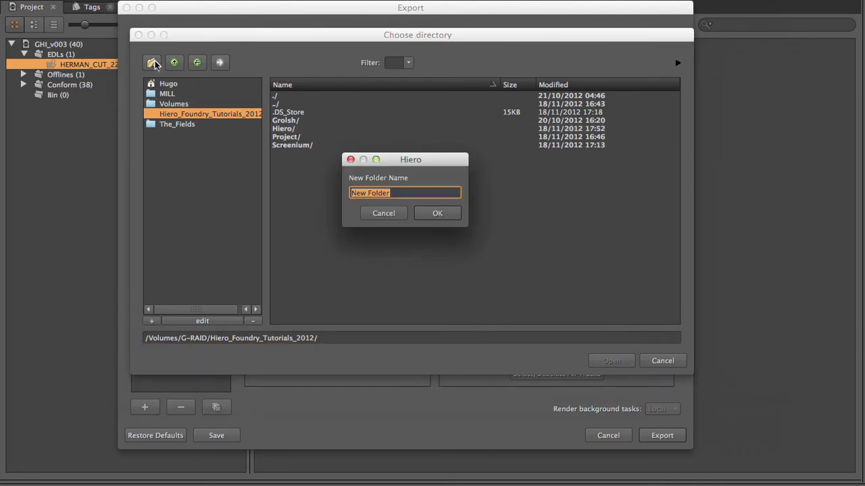
pyautogui.write('to_fcp')
pyautogui.click(451, 213)
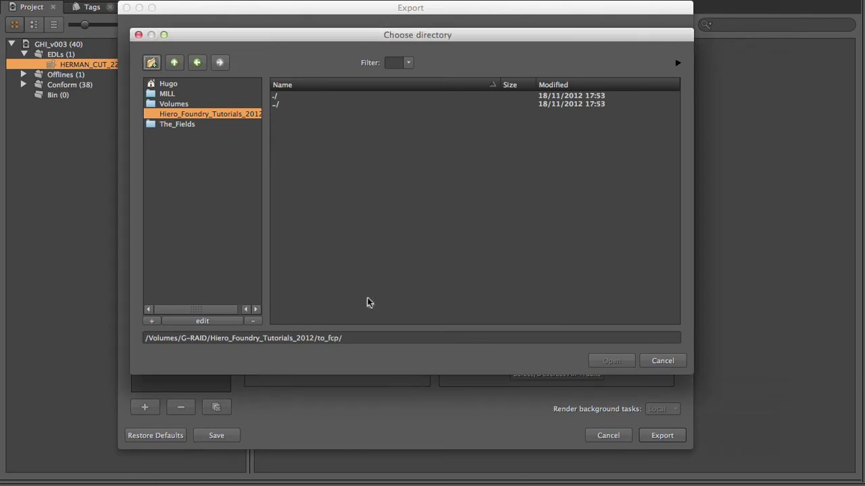
pyautogui.click(155, 64)
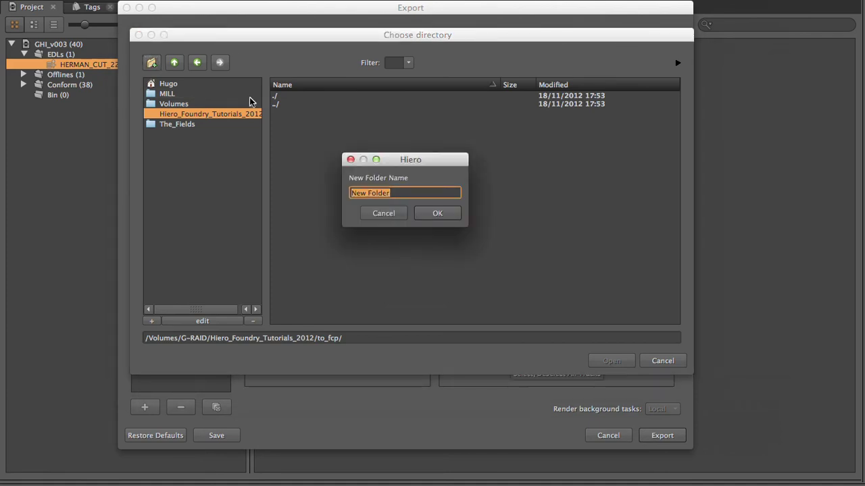
pyautogui.write('2012_11_xx')
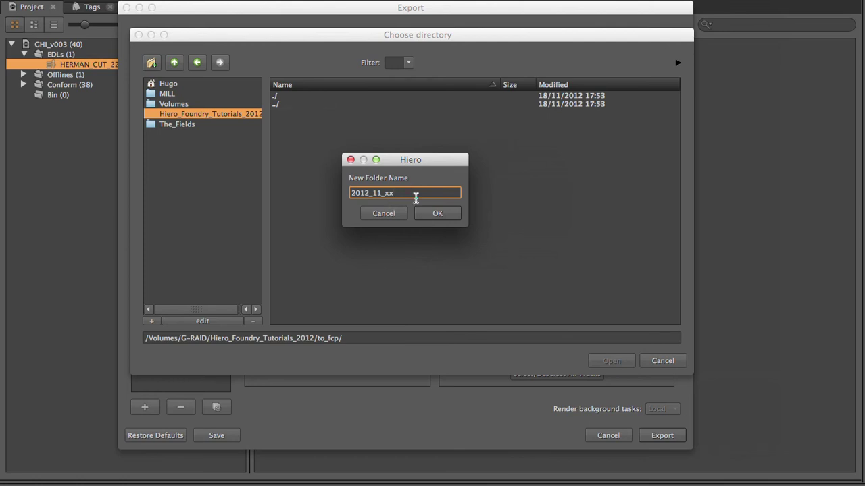
pyautogui.click(435, 214)
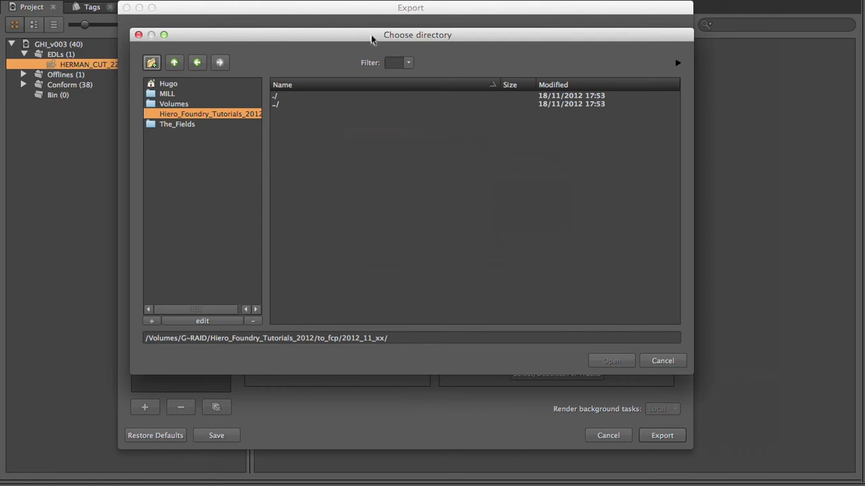
# Navigate into the new 2012_11_xx folder in the directory chooser.
pyautogui.moveTo(371, 39); pyautogui.dragTo(358, 34)
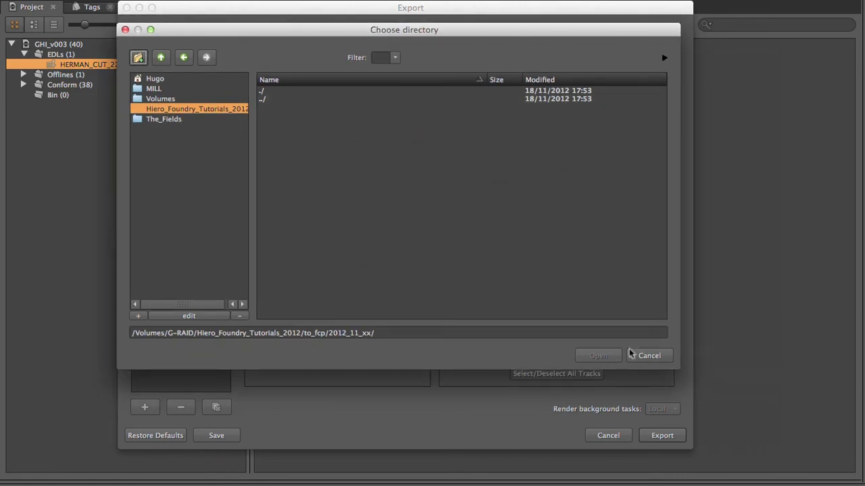
pyautogui.click(390, 333)
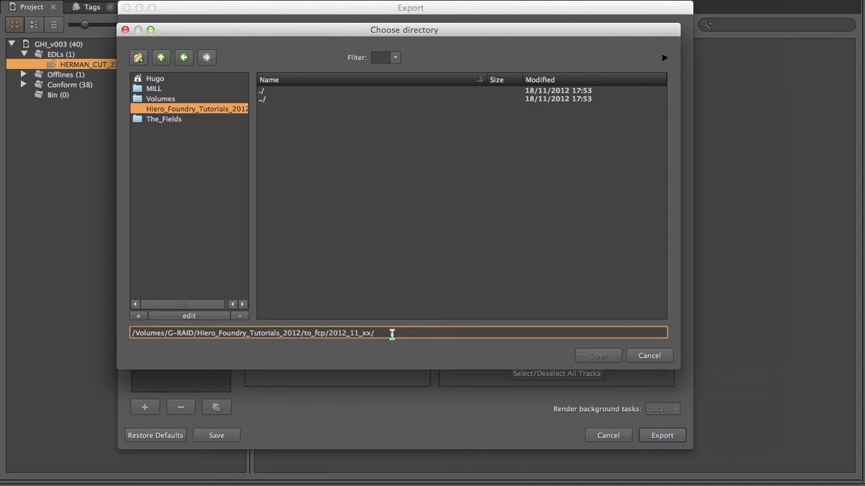
pyautogui.hotkey('shift', 'Left')
pyautogui.hotkey('shift', 'Left')
pyautogui.hotkey('shift', 'Left')
pyautogui.hotkey('shift', 'Left')
pyautogui.hotkey('shift', 'Home')
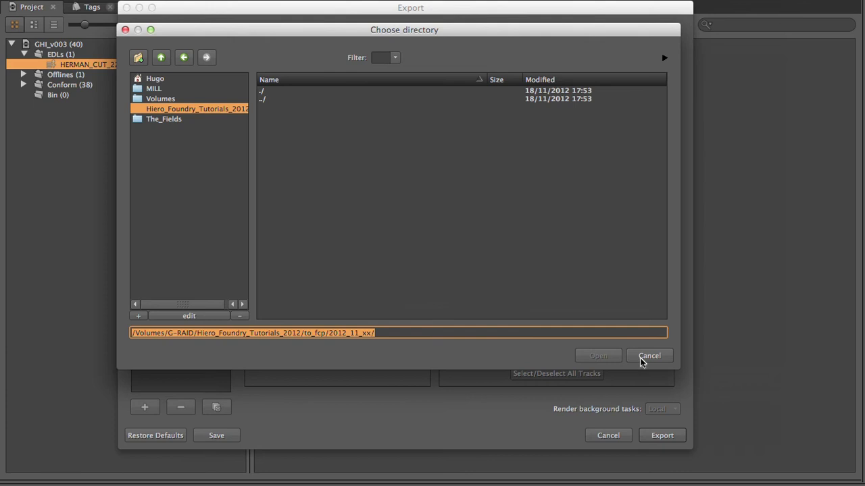
pyautogui.click(370, 329)
pyautogui.doubleClick(297, 93)
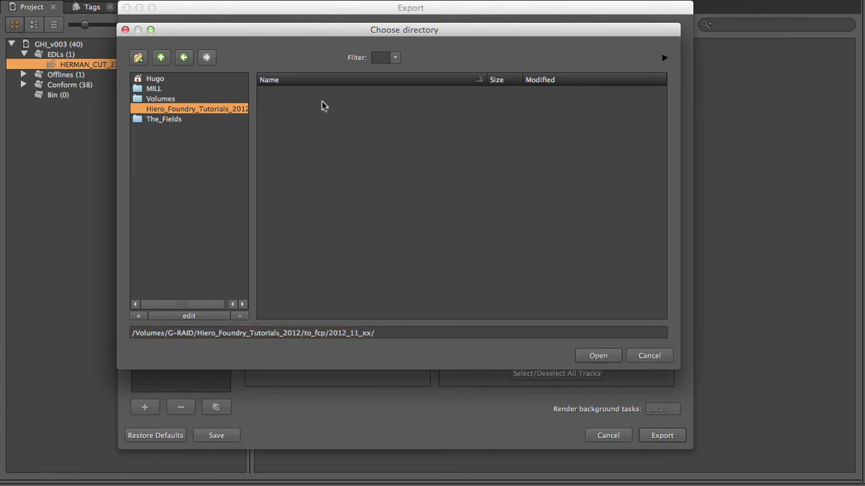
# Accept to_fcp/2012_11_xx as the Export To destination folder.
pyautogui.click(598, 356)
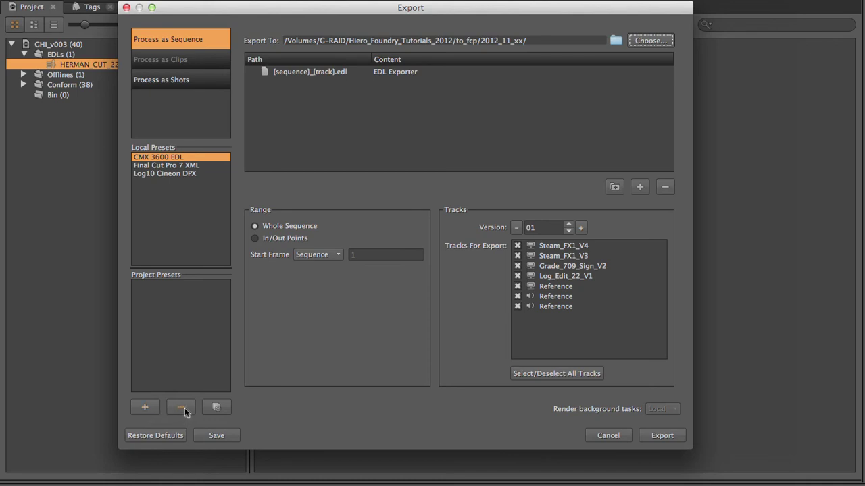
# Duplicate the CMX 3600 EDL preset and name the copy to_FCP.
pyautogui.click(221, 410)
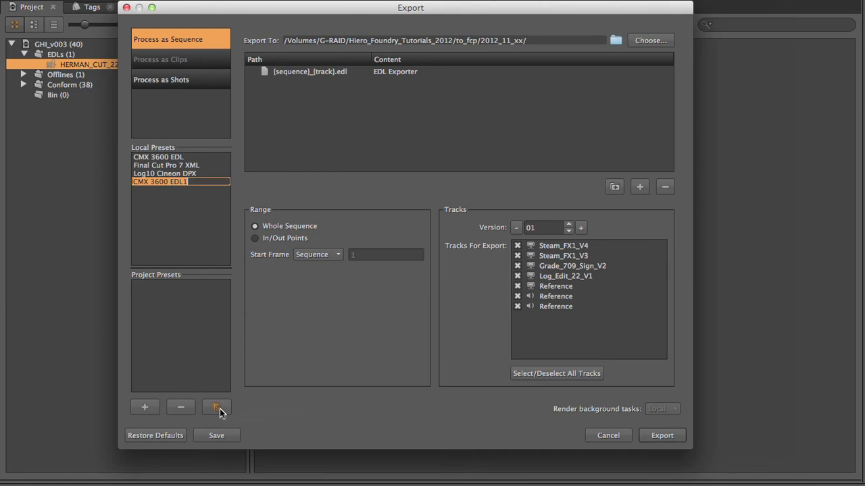
pyautogui.write('F')
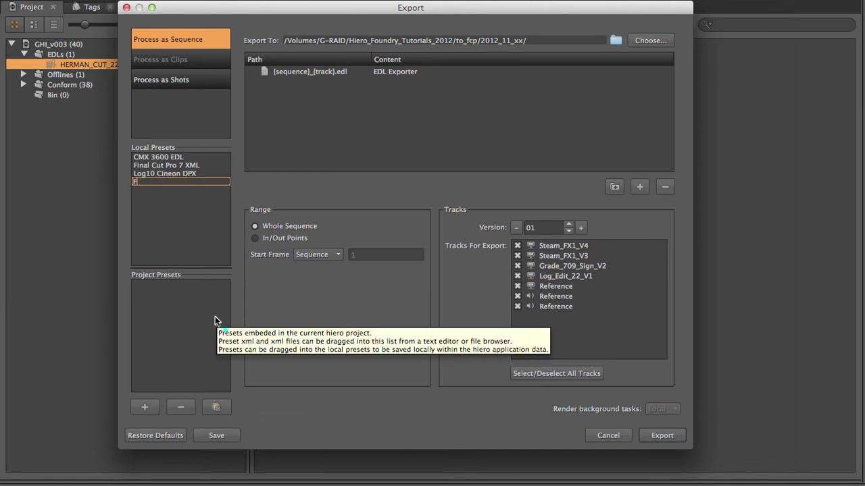
pyautogui.write('CP')
pyautogui.press('Home')
pyautogui.write('to_')
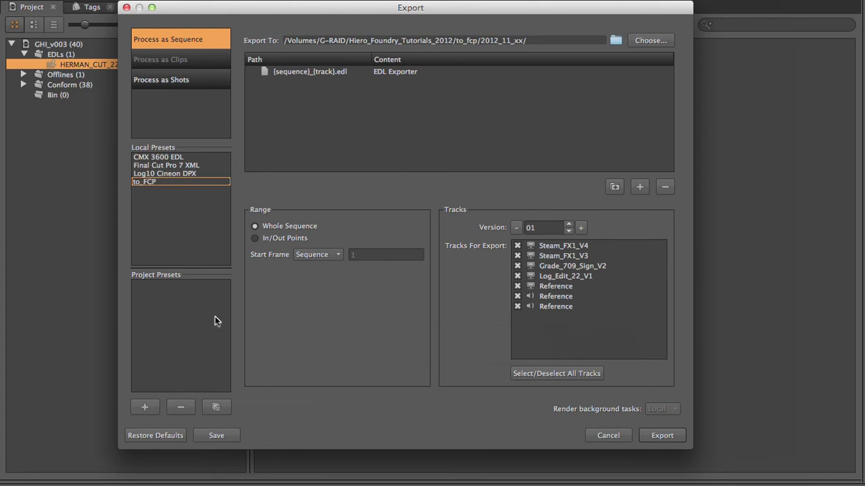
pyautogui.press('Return')
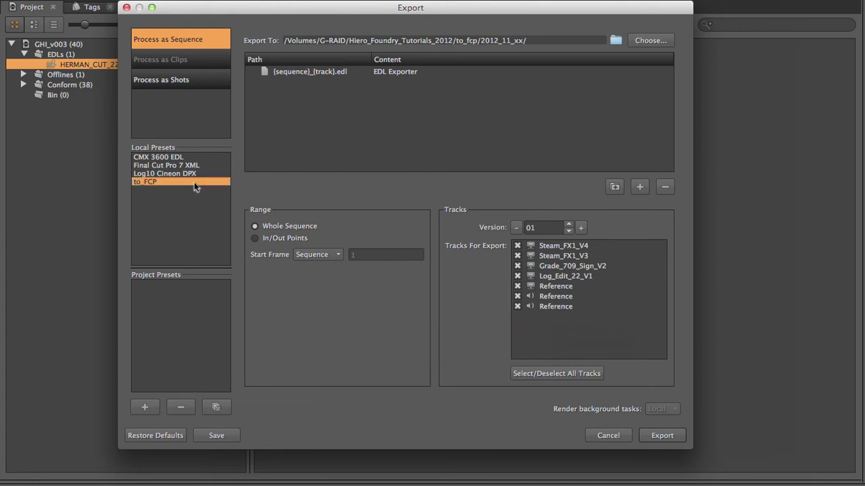
# Remove the {sequence}_{track}.edl output entry from the to_FCP preset.
pyautogui.click(303, 72)
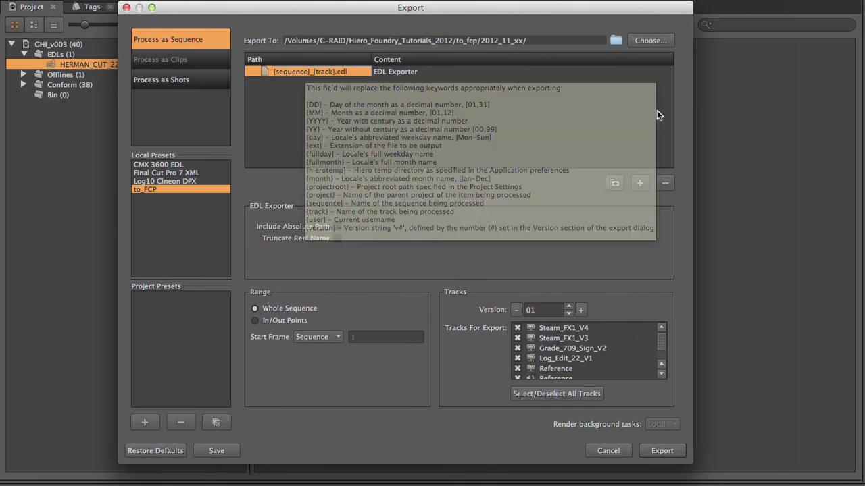
pyautogui.click(665, 183)
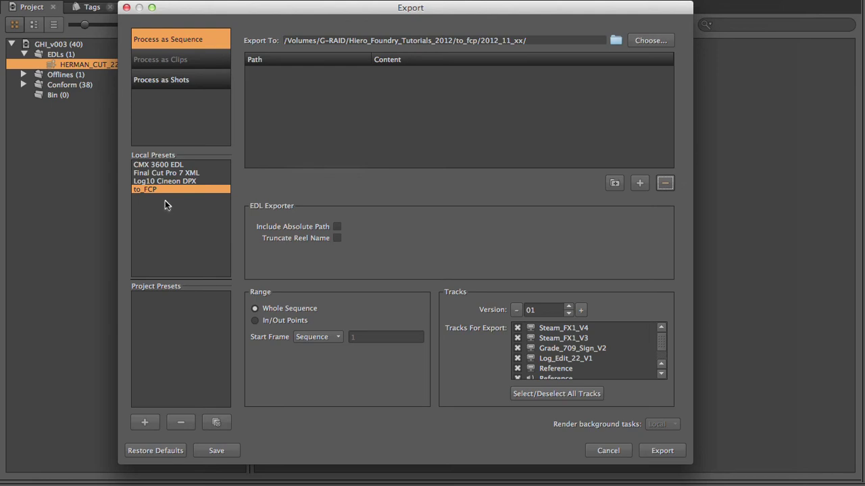
pyautogui.moveTo(559, 38); pyautogui.dragTo(284, 39)
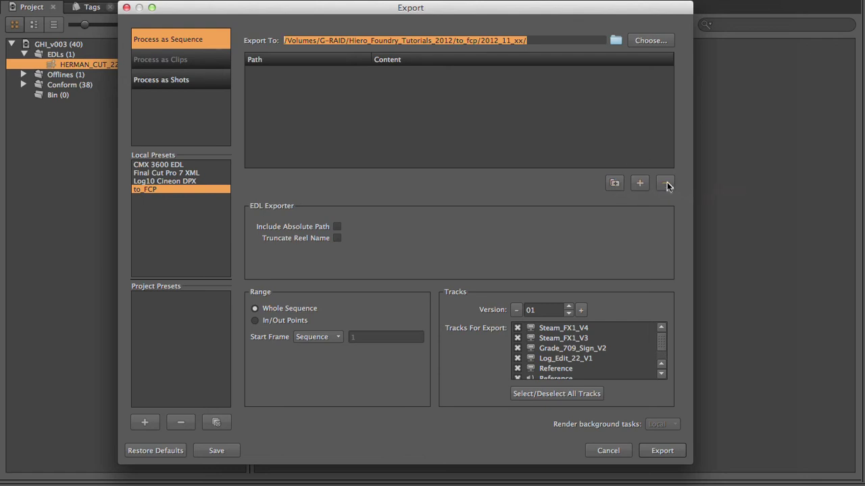
# Add a new file entry to the export structure, keeping its default name {filename}.
pyautogui.click(553, 40)
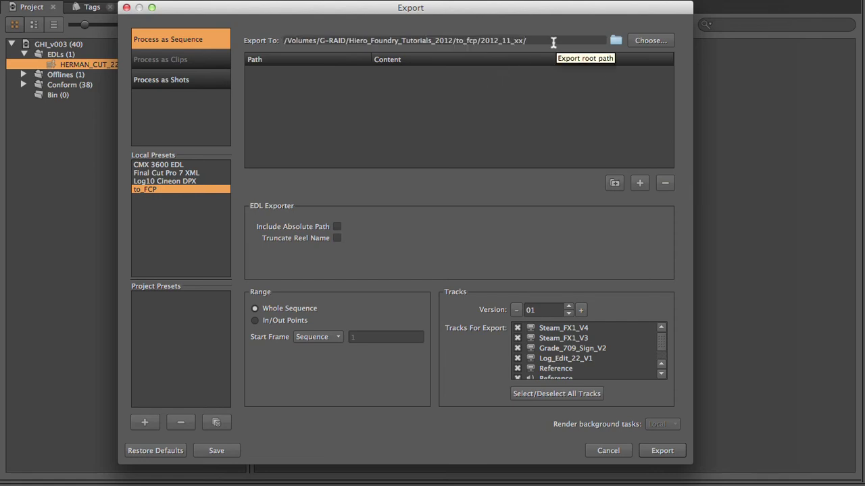
pyautogui.click(640, 183)
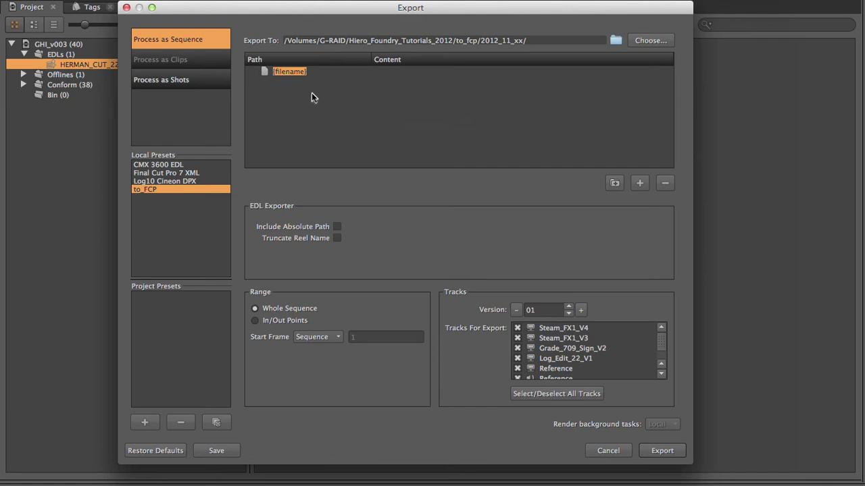
pyautogui.press('Return')
pyautogui.click(291, 72)
pyautogui.click(292, 71)
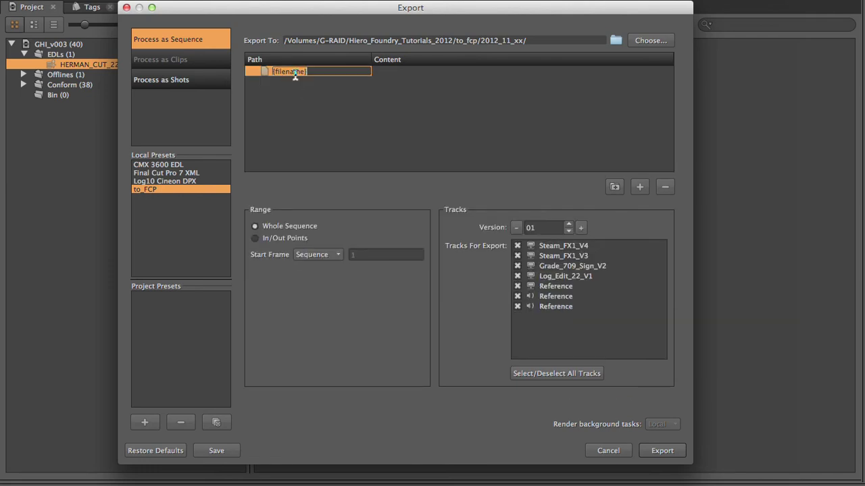
pyautogui.click(292, 73)
pyautogui.moveTo(292, 74)
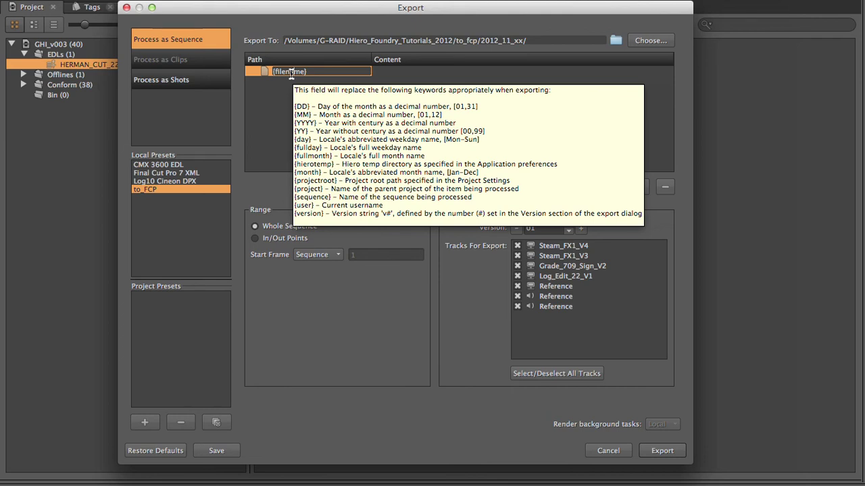
# Rename the {filename} path entry to {sequence}.
pyautogui.click(270, 106)
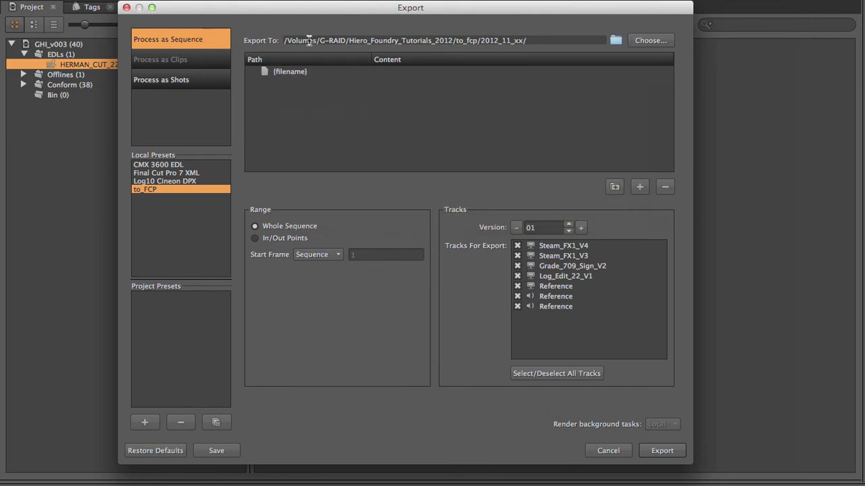
pyautogui.click(288, 72)
pyautogui.click(291, 75)
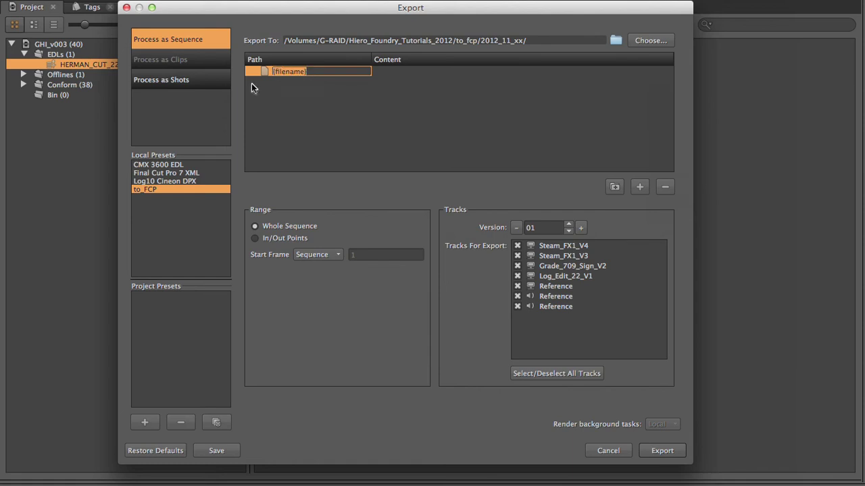
pyautogui.write('{sequence}')
pyautogui.click(300, 75)
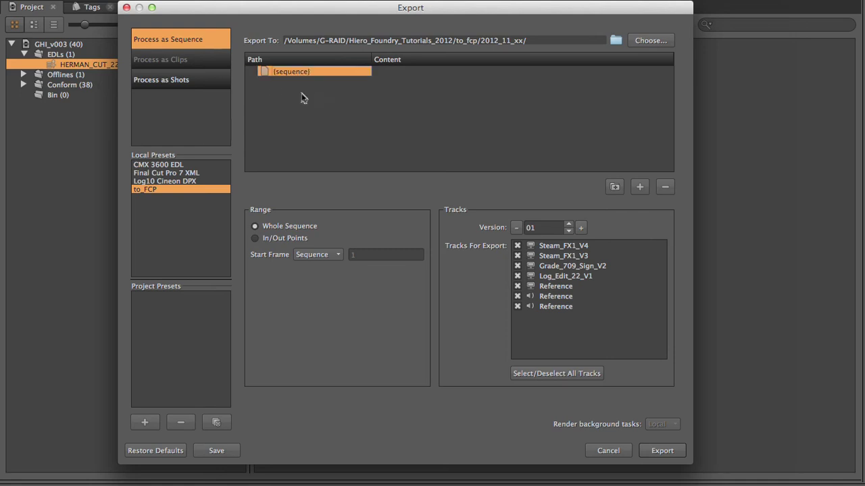
pyautogui.doubleClick(295, 72)
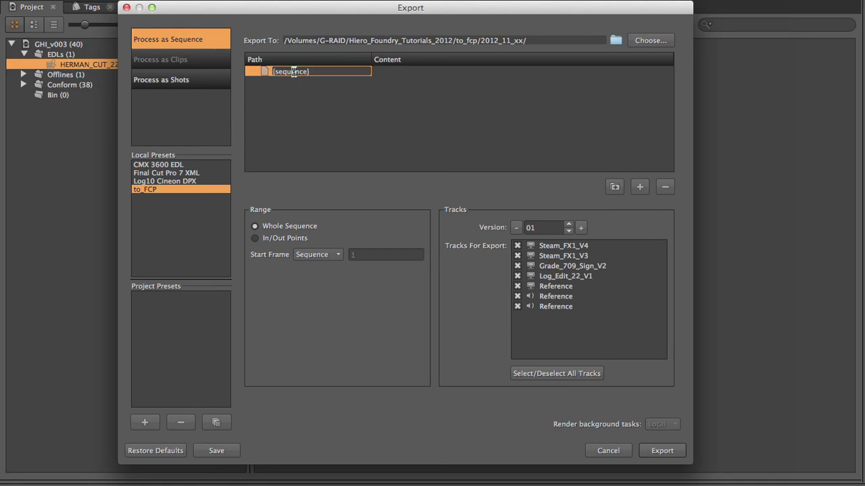
pyautogui.moveTo(294, 72)
# Append _{track} after {sequence} in the path entry.
pyautogui.click(325, 128)
pyautogui.click(328, 72)
pyautogui.click(328, 76)
pyautogui.write('_{track}')
pyautogui.moveTo(285, 7); pyautogui.dragTo(343, 8)
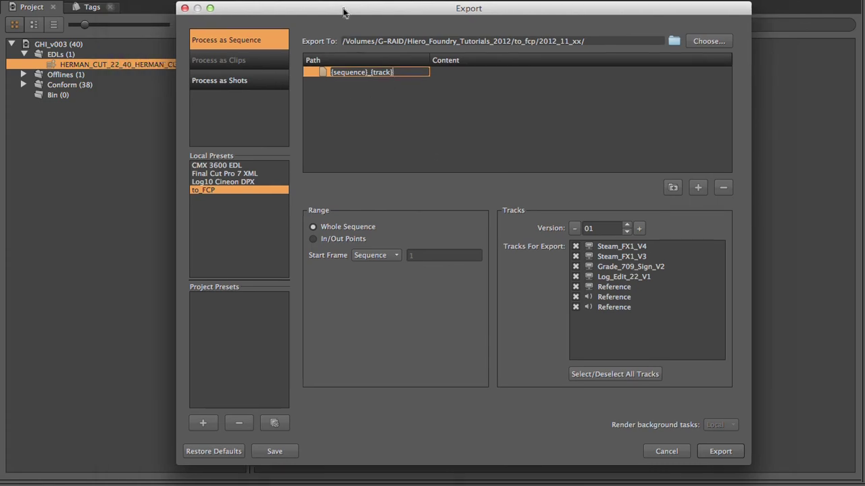
pyautogui.moveTo(261, 14); pyautogui.dragTo(319, 15)
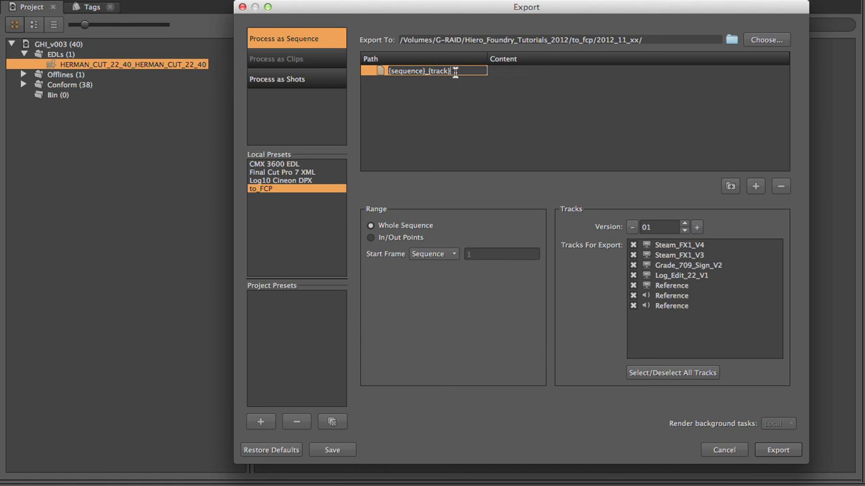
pyautogui.moveTo(455, 9); pyautogui.dragTo(375, 9)
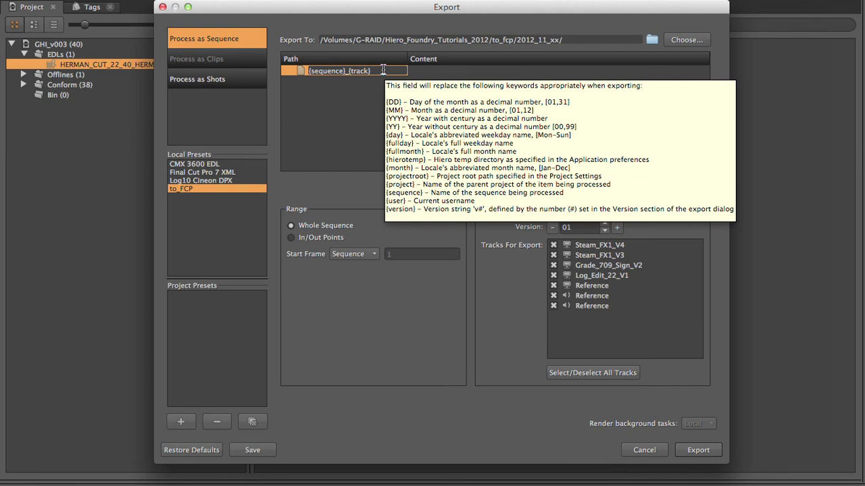
# Append _{DD}_{MM} so the entry reads {sequence}_{track}_{DD}_{MM}.
pyautogui.write('_')
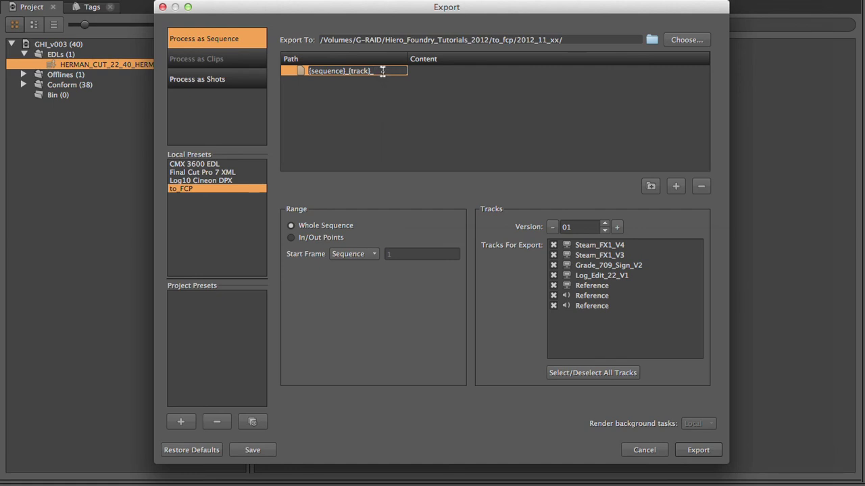
pyautogui.moveTo(383, 73)
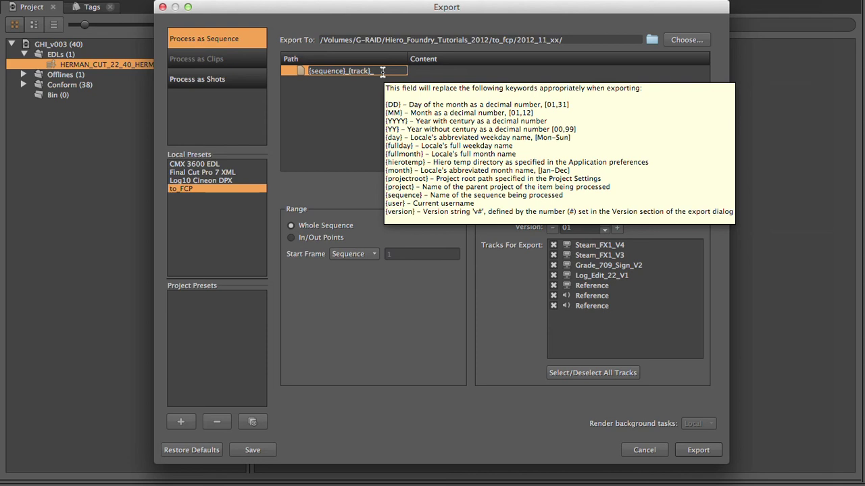
pyautogui.write('{D')
pyautogui.write('D}_')
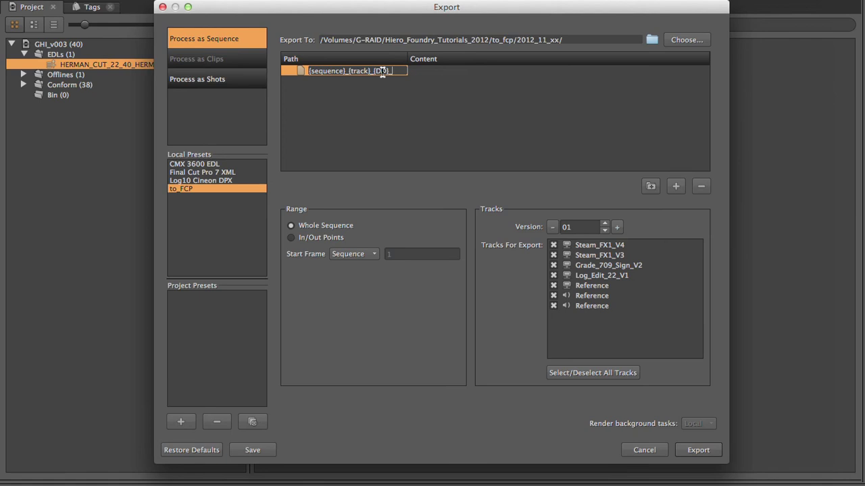
pyautogui.write('{month}')
pyautogui.moveTo(416, 73); pyautogui.dragTo(395, 73)
pyautogui.write('MM}')
pyautogui.click(428, 111)
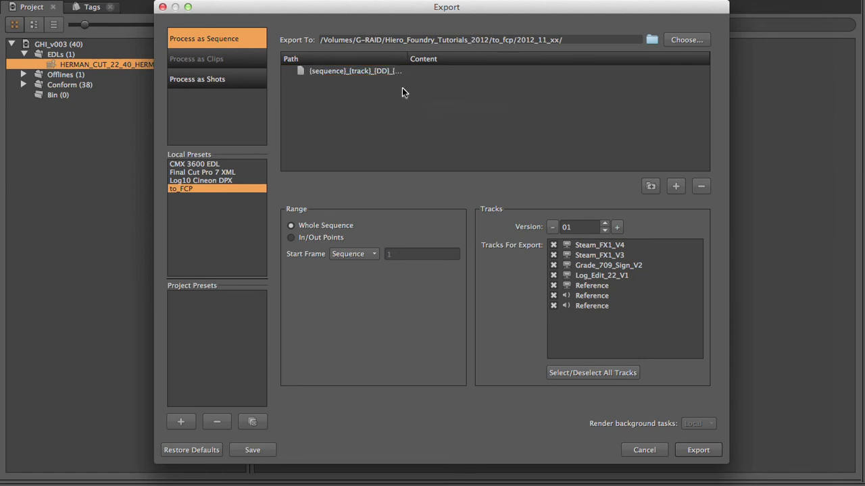
pyautogui.click(407, 76)
# Widen the Path column to show the full {sequence}_{track}_{DD}_{MM} name.
pyautogui.moveTo(410, 59); pyautogui.dragTo(456, 59)
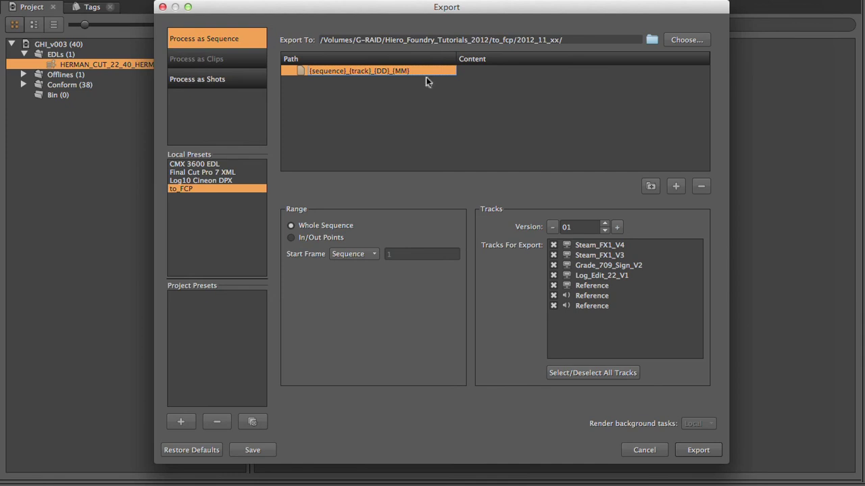
pyautogui.doubleClick(419, 73)
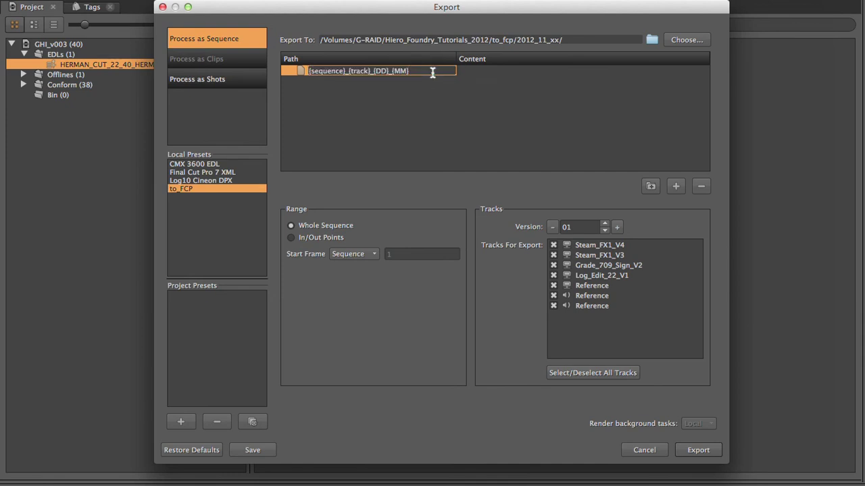
pyautogui.moveTo(433, 74)
# Set the path entry's content to EDL Exporter.
pyautogui.click(480, 71)
pyautogui.click(488, 70)
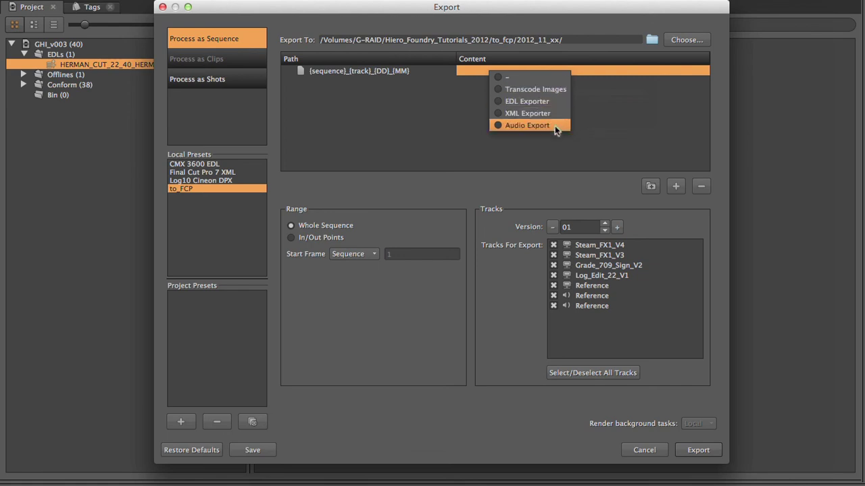
pyautogui.click(534, 101)
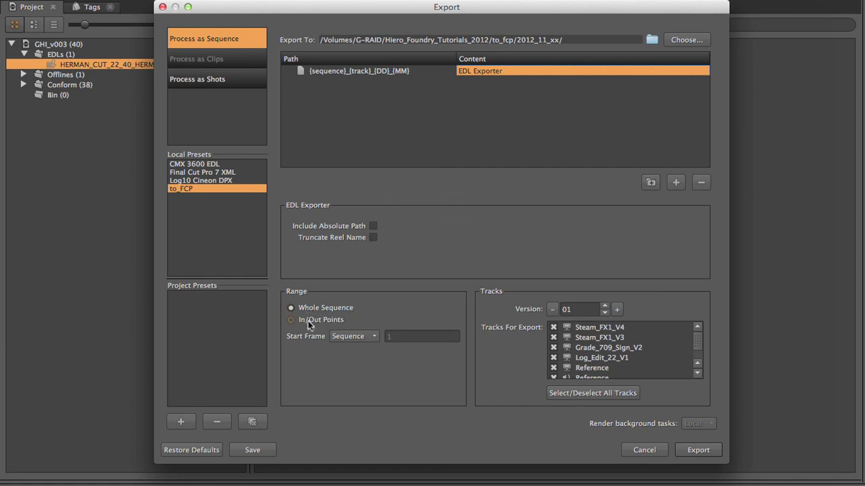
# Switch Start Frame to Custom and back to Sequence.
pyautogui.click(366, 336)
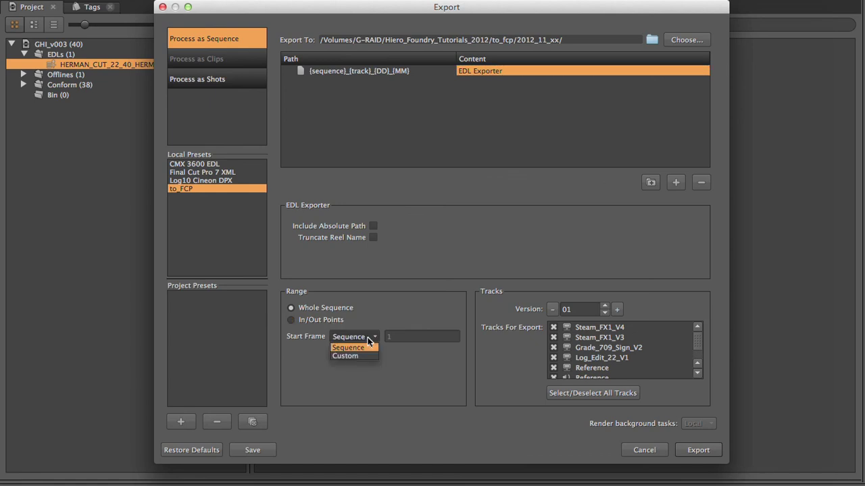
pyautogui.click(372, 356)
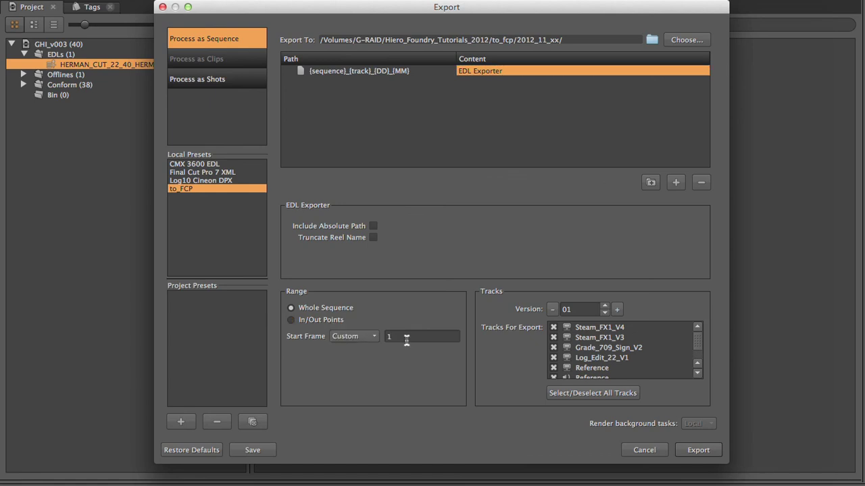
pyautogui.click(374, 336)
pyautogui.click(364, 347)
pyautogui.moveTo(700, 340)
pyautogui.mouseDown()
pyautogui.moveTo(703, 352)
pyautogui.moveTo(701, 324)
pyautogui.mouseUp()
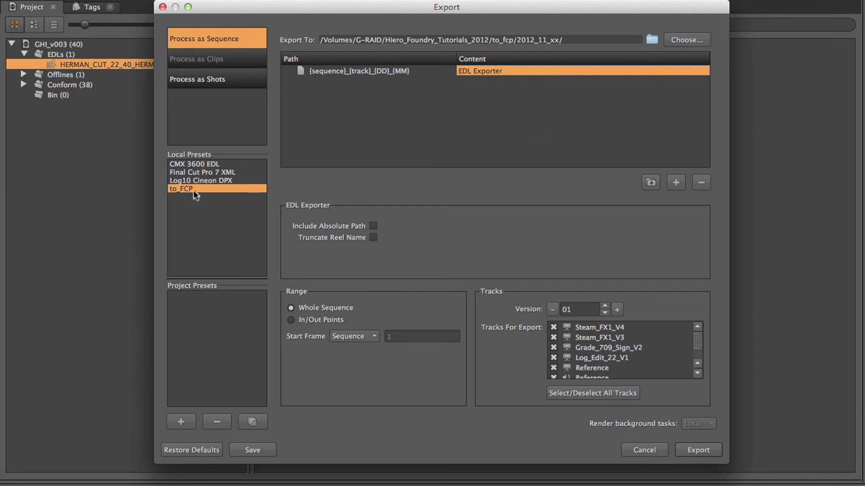
# Save the changes to the to_FCP preset.
pyautogui.click(254, 451)
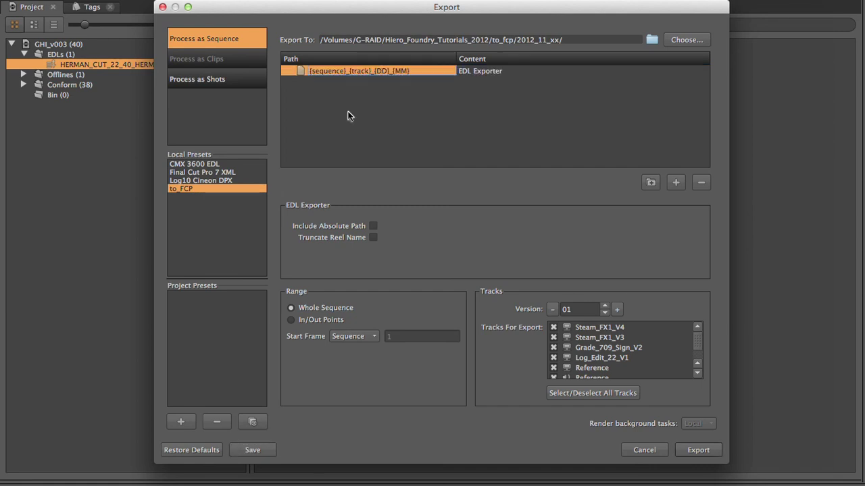
pyautogui.click(358, 138)
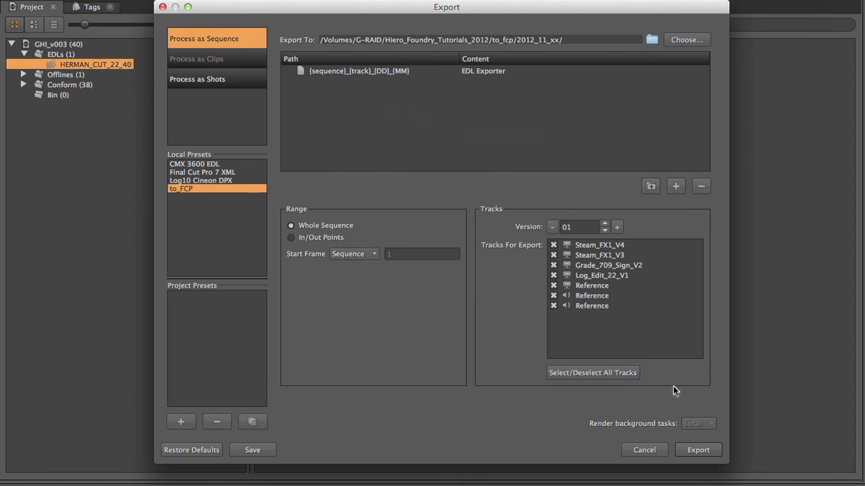
pyautogui.moveTo(544, 8); pyautogui.dragTo(522, 8)
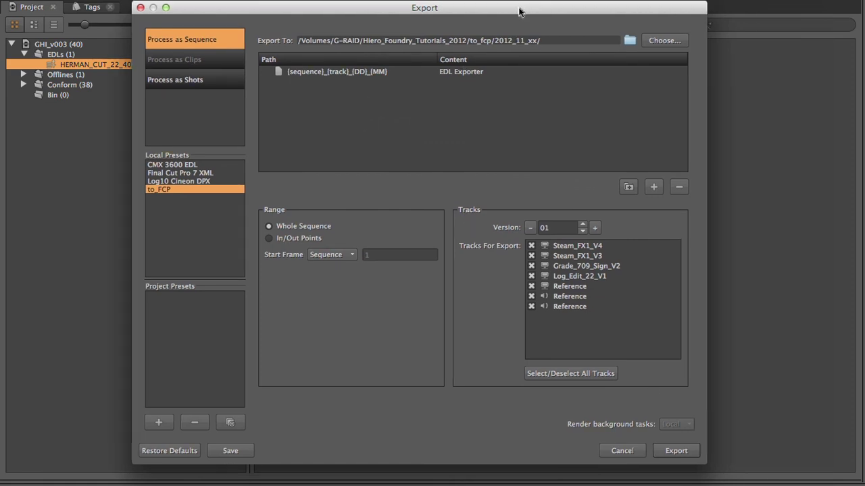
# Run the to_FCP export and expand HERMAN_CUT_22_40 in an enlarged Export Queue.
pyautogui.click(686, 456)
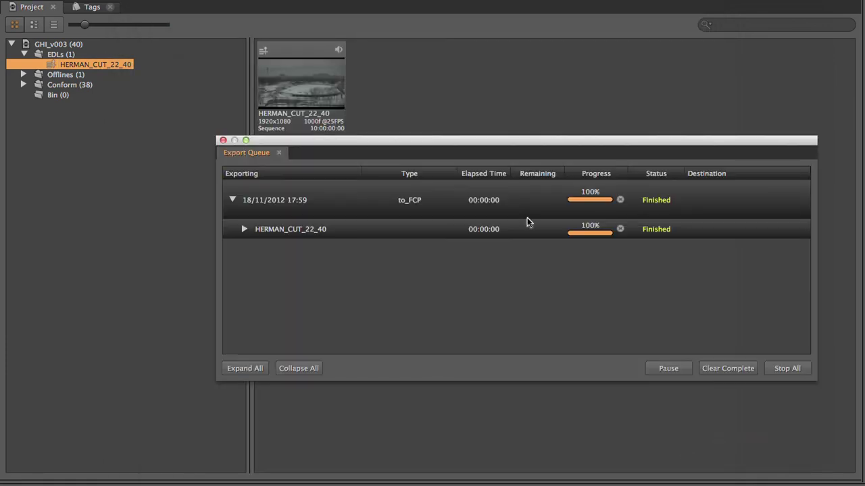
pyautogui.moveTo(502, 141); pyautogui.dragTo(344, 38)
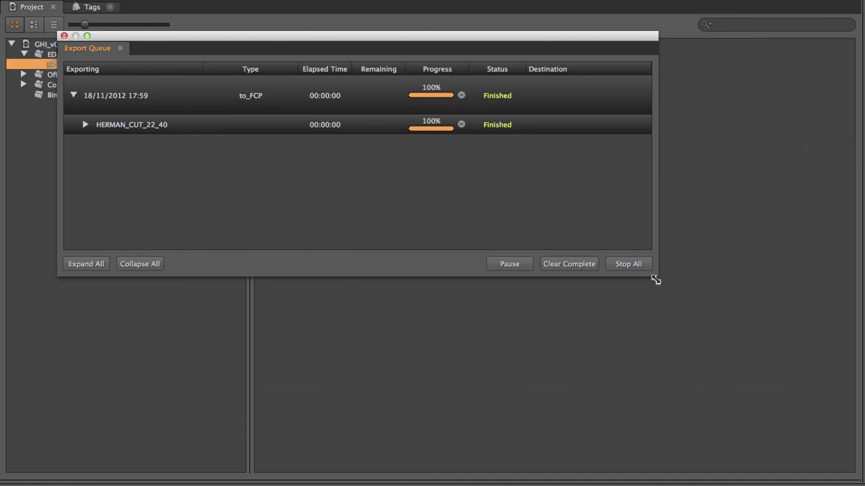
pyautogui.moveTo(655, 276); pyautogui.dragTo(696, 365)
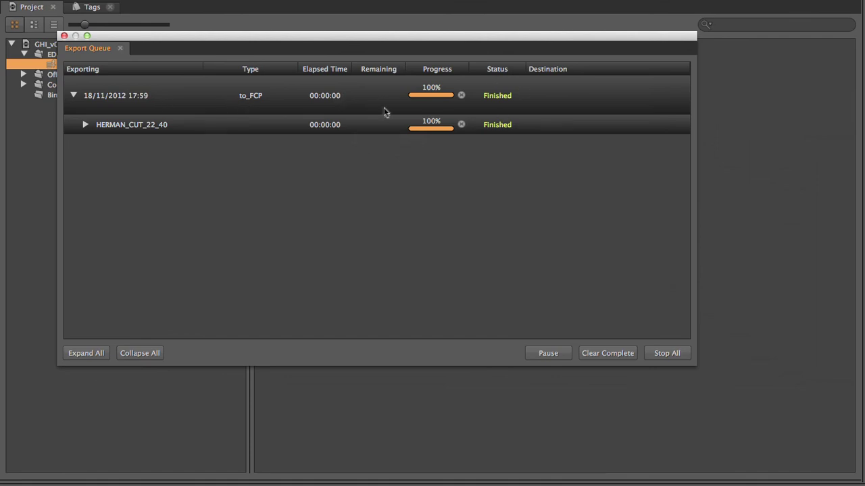
pyautogui.click(84, 126)
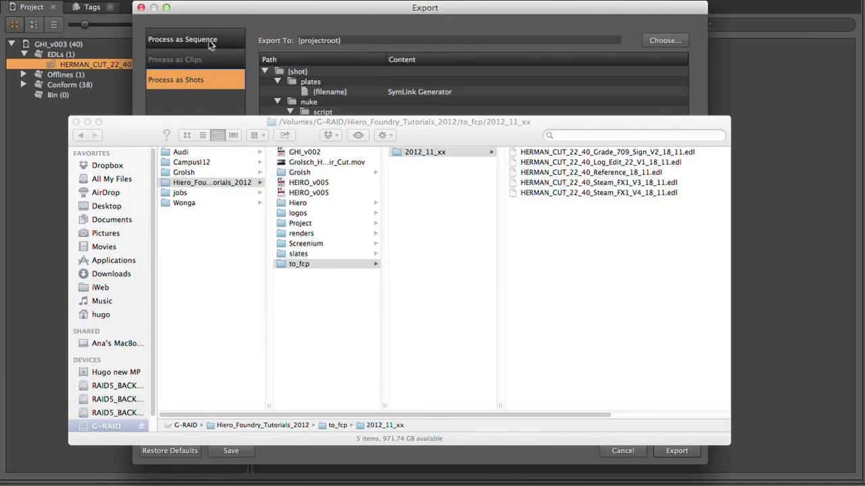
# Reveal the to_fcp/2012_11_xx destination folder in Finder and widen its Path column.
pyautogui.click(209, 42)
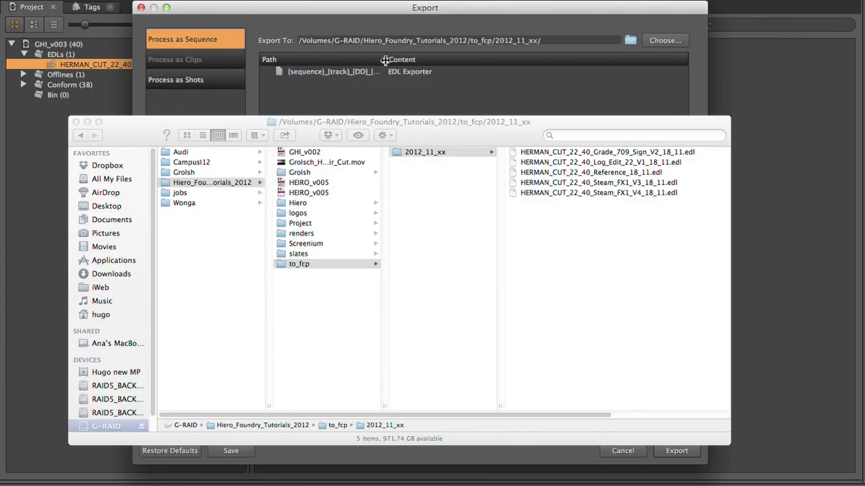
pyautogui.moveTo(385, 60); pyautogui.dragTo(451, 60)
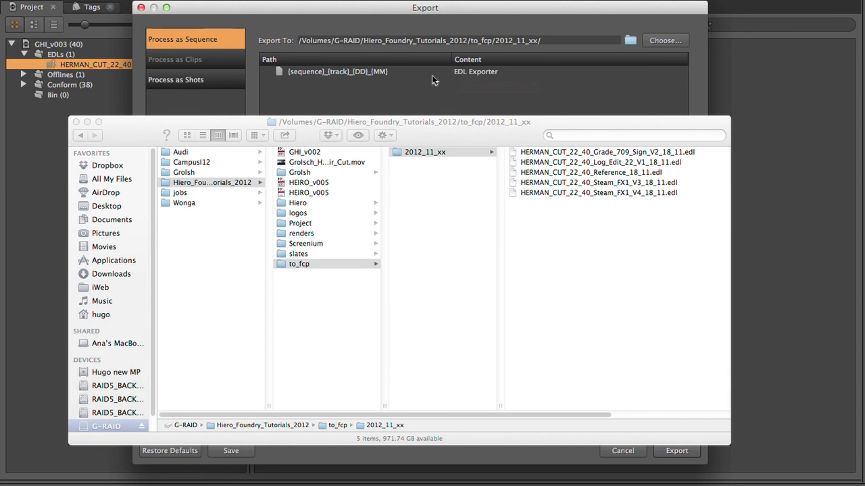
# Close the Finder window to return to the to_FCP Export dialog.
pyautogui.press('Escape')
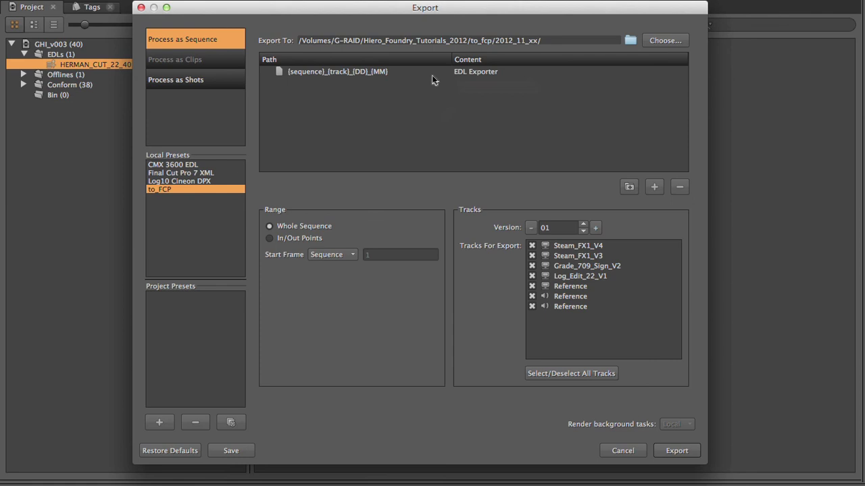